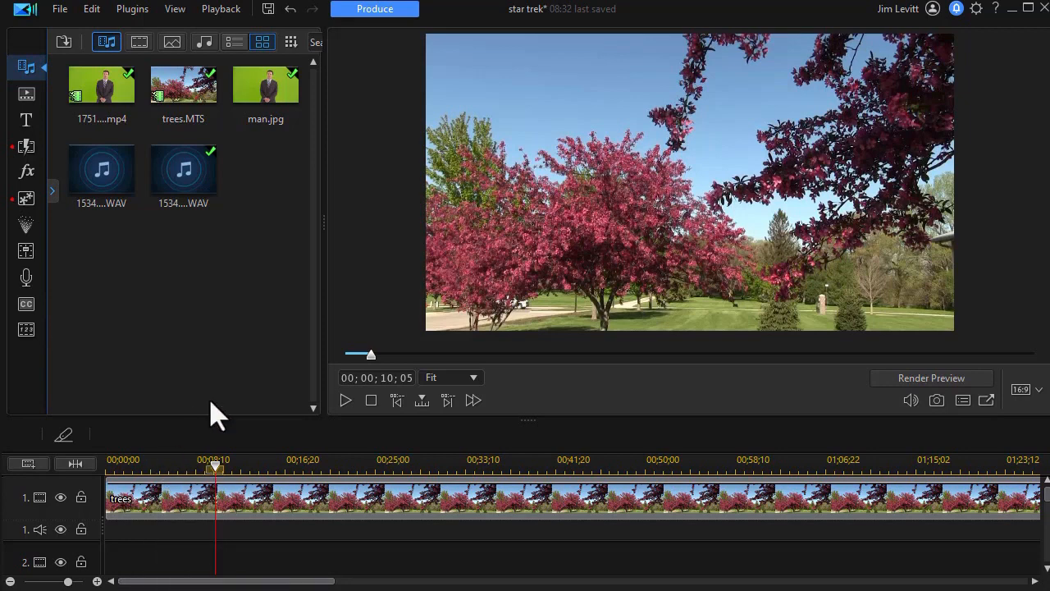
# Play the trees footage to 00;00;14;12 and place the green-screen presenter video there on track 2
pyautogui.click(346, 400)
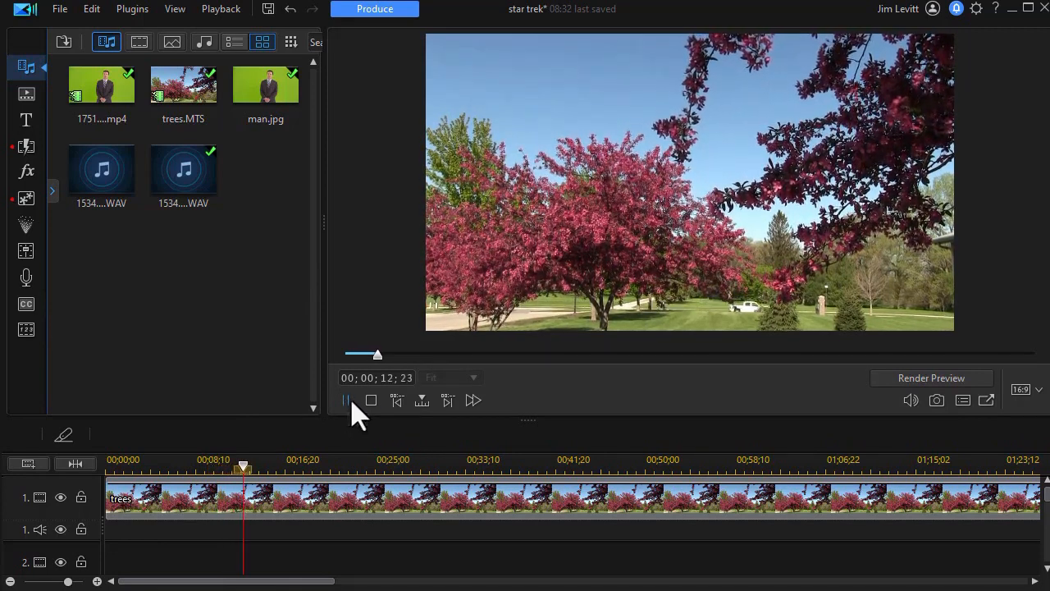
pyautogui.click(347, 401)
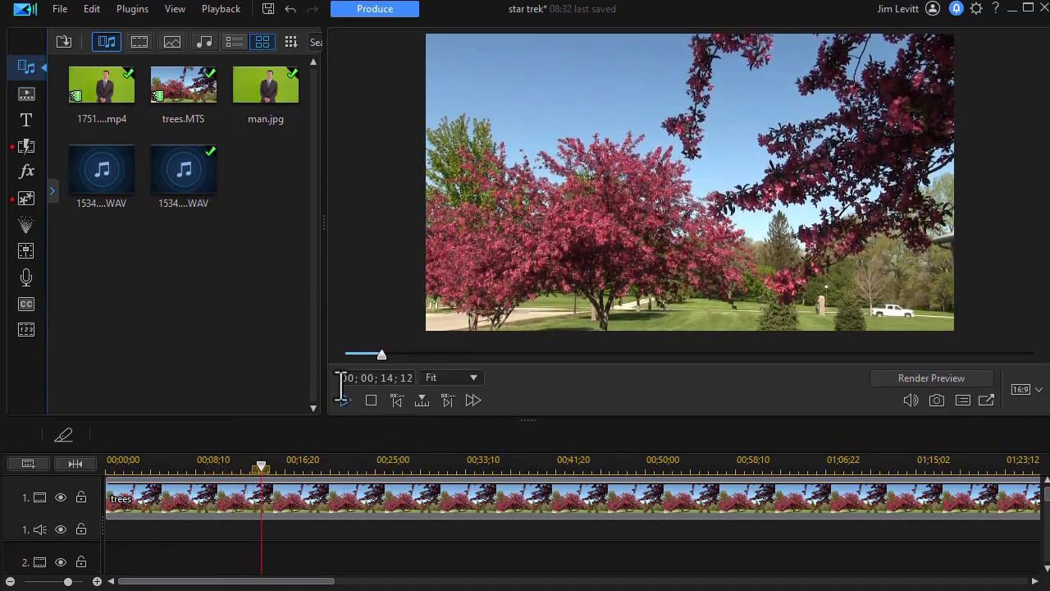
pyautogui.moveTo(95, 85); pyautogui.dragTo(267, 549)
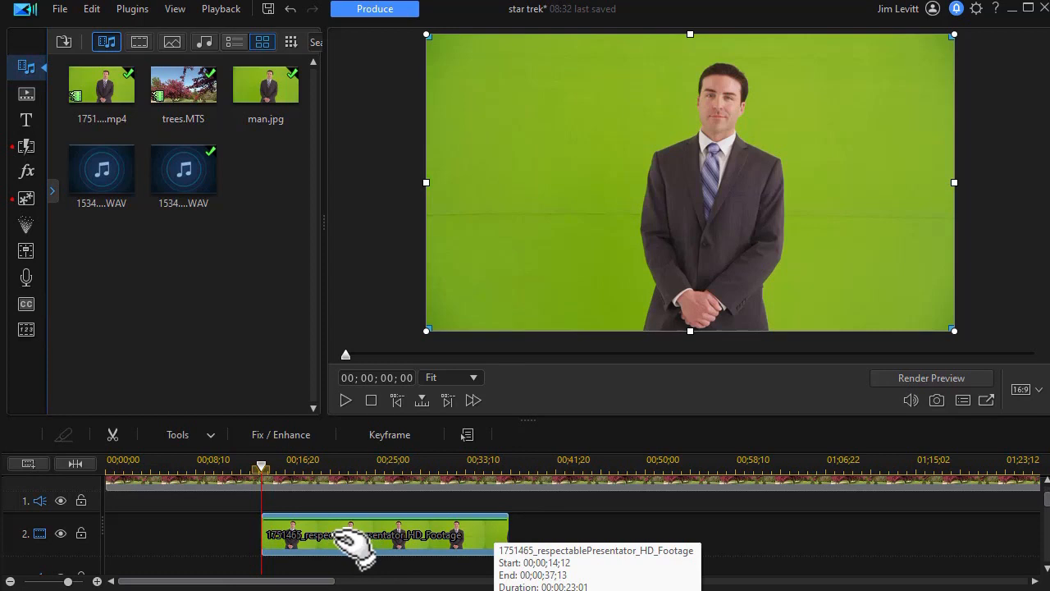
# Take a snapshot of the presenter clip's first frame and save it as image in JPG format
pyautogui.hotkey('ctrl', 'alt', 's')
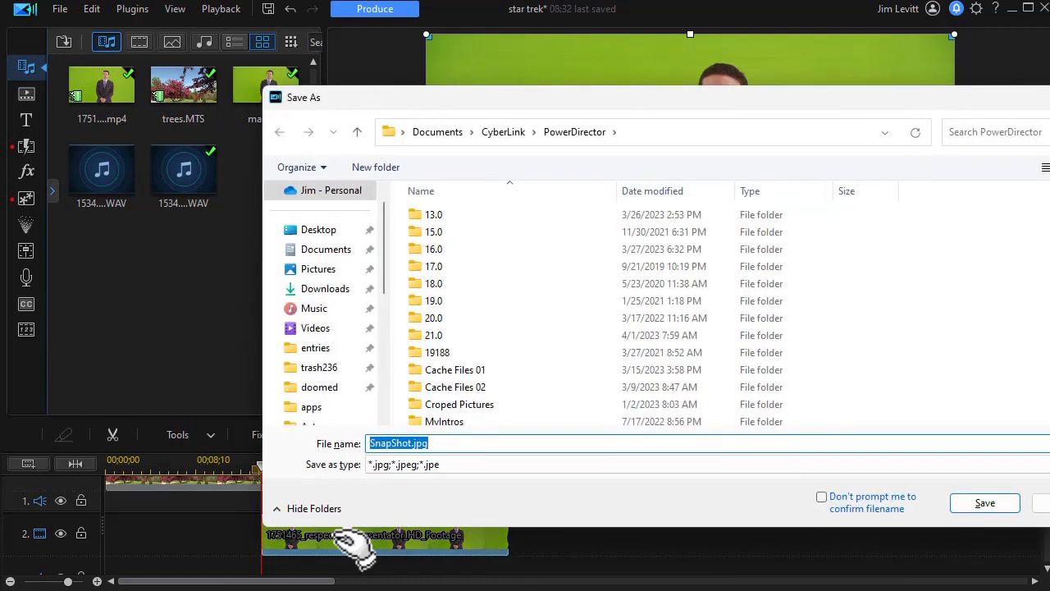
pyautogui.write('image')
pyautogui.press('Return')
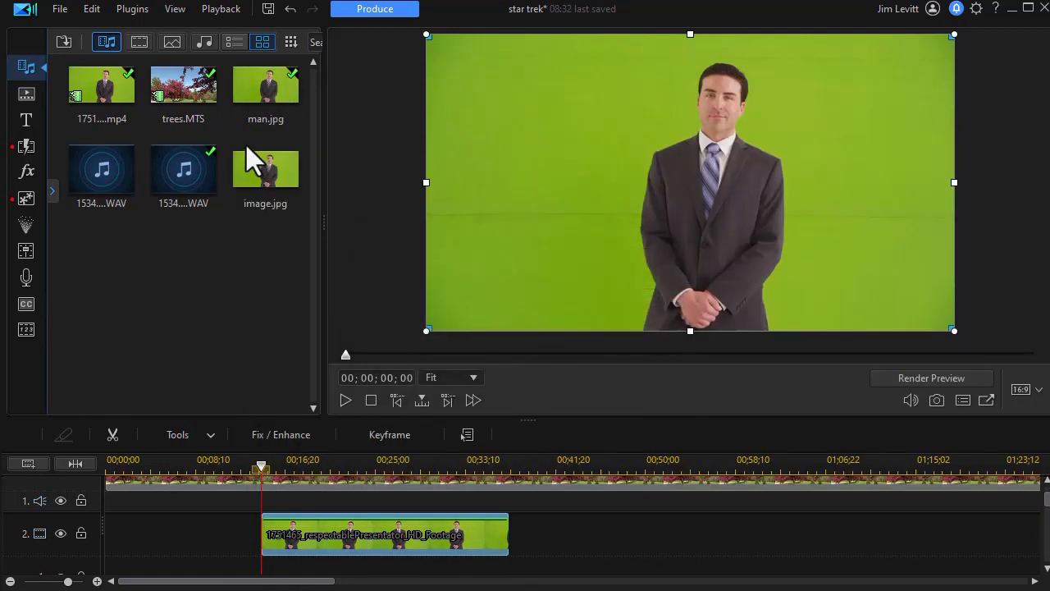
# Place image.jpg on track 2 directly before the presenter clip and check its duration setting
pyautogui.moveTo(274, 174); pyautogui.dragTo(206, 553)
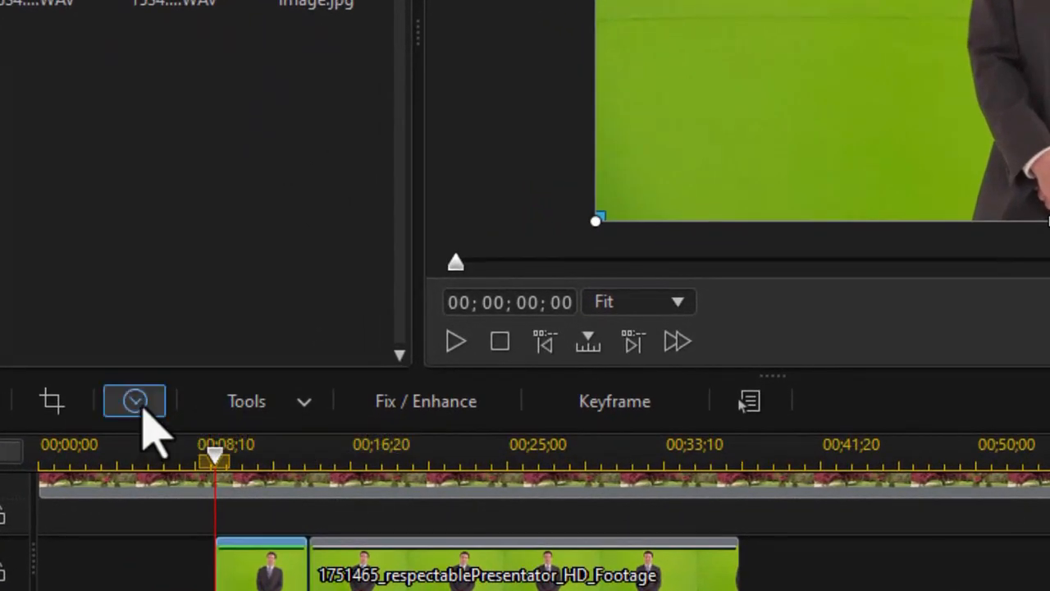
pyautogui.click(137, 402)
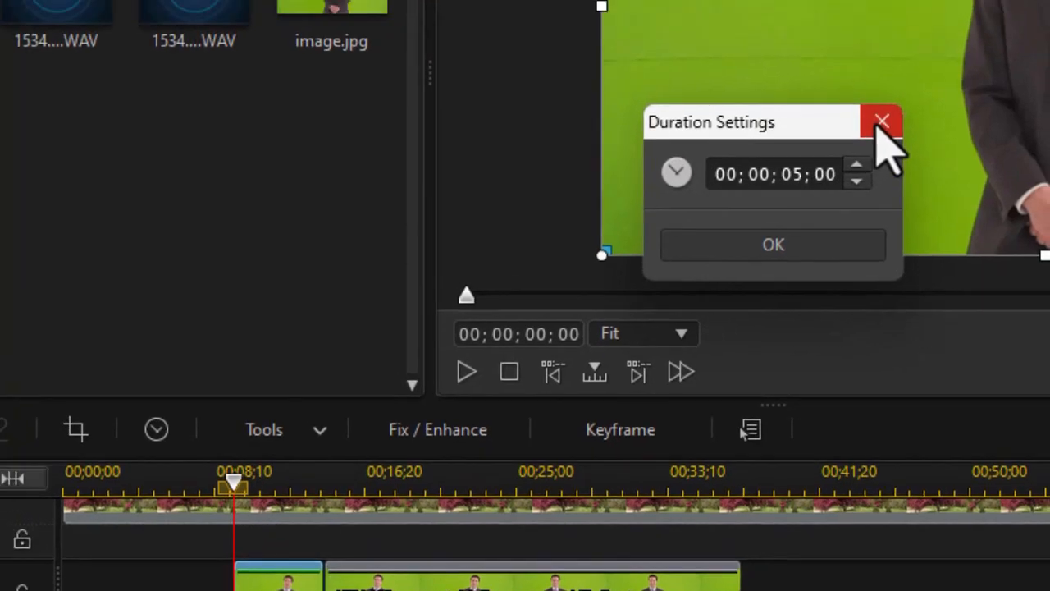
pyautogui.click(881, 123)
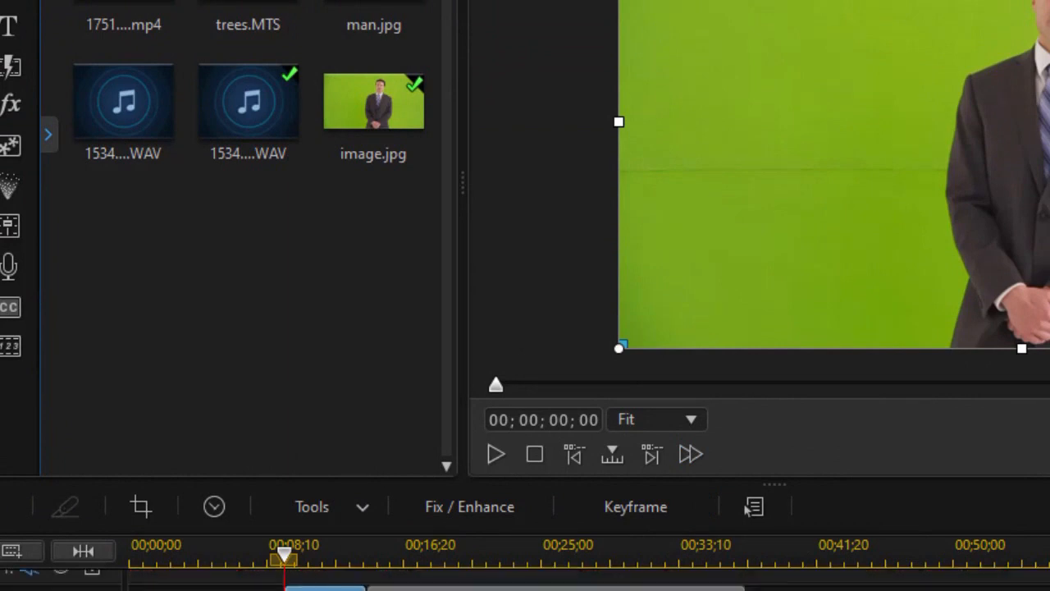
# Apply Chroma Key to image.jpg, sampling the green background as the key color and raising the color range
pyautogui.click(636, 506)
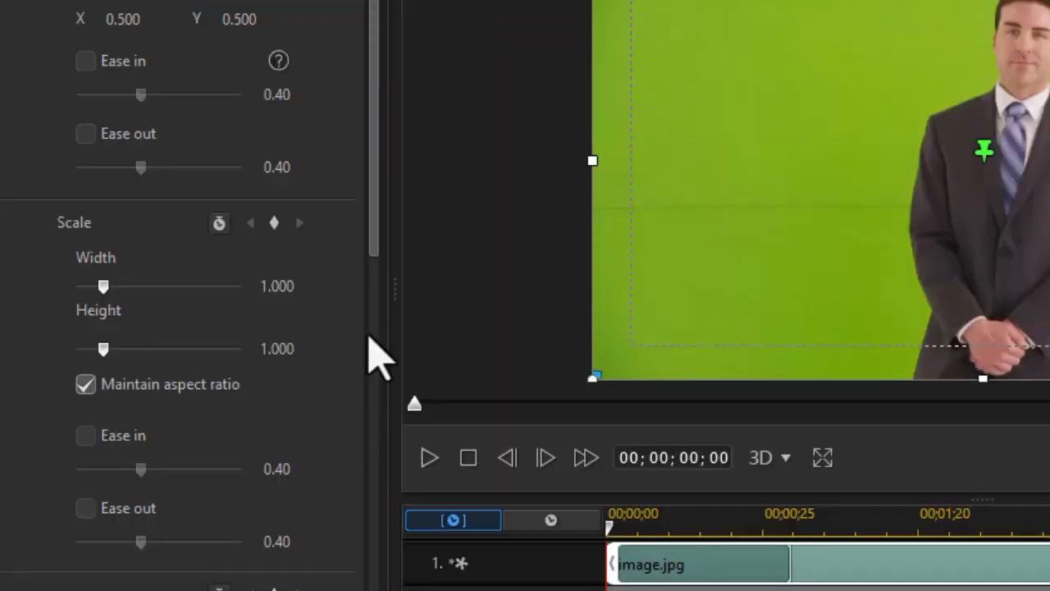
pyautogui.moveTo(378, 238); pyautogui.dragTo(375, 570)
pyautogui.click(25, 256)
pyautogui.click(72, 311)
pyautogui.click(800, 228)
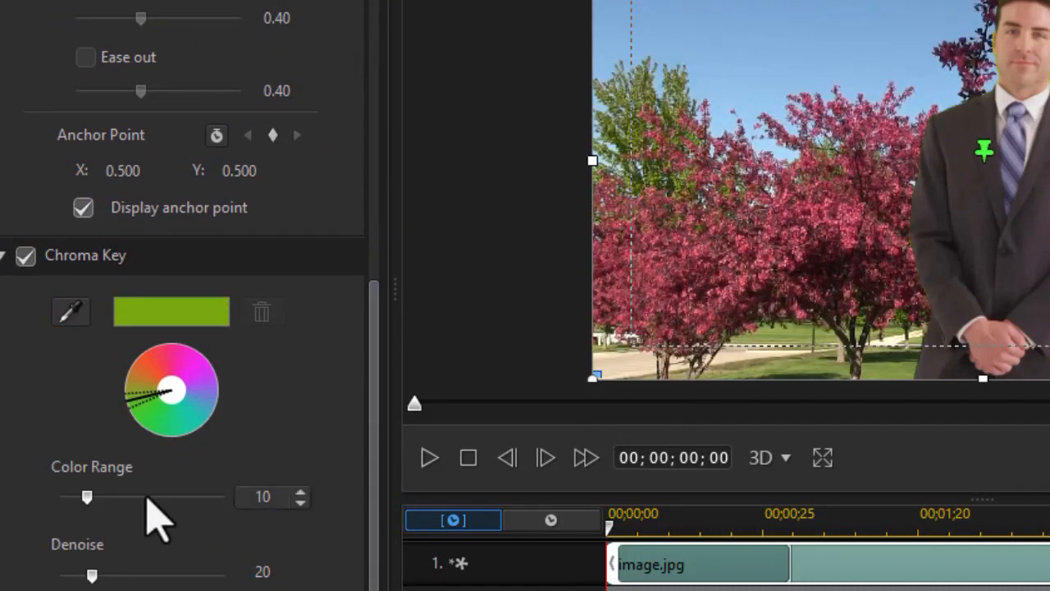
pyautogui.moveTo(87, 497); pyautogui.dragTo(136, 502)
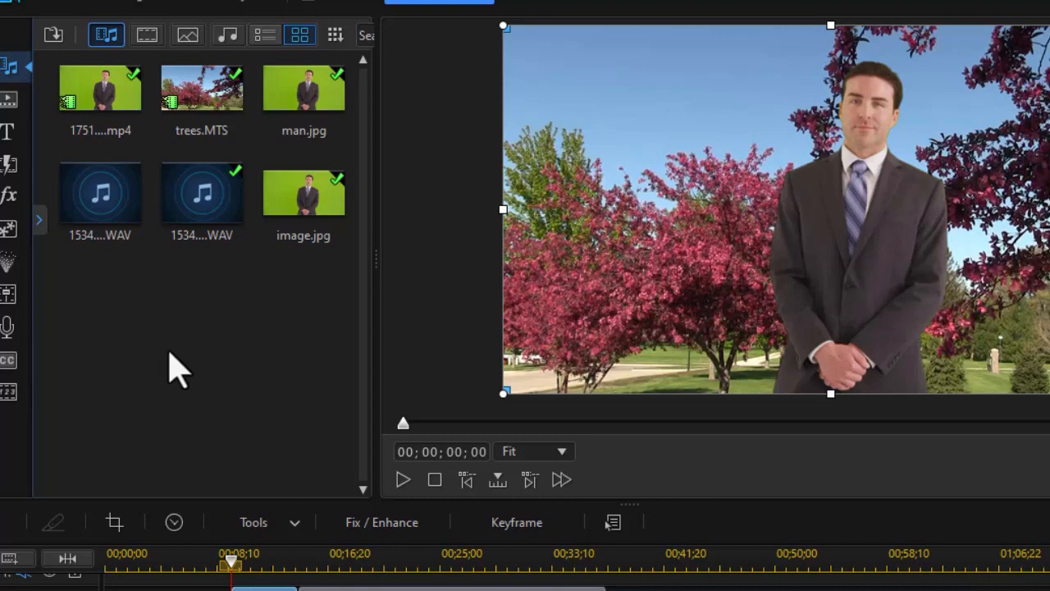
# Add the Airplanes particle object to track 3, starting slightly before the still image
pyautogui.click(8, 262)
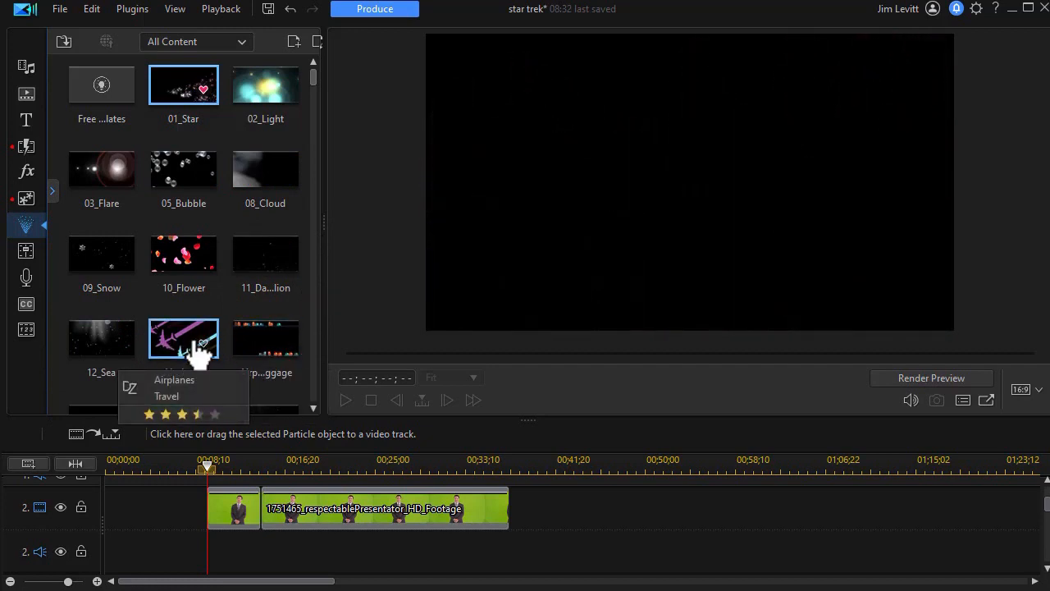
pyautogui.moveTo(197, 351); pyautogui.dragTo(188, 535)
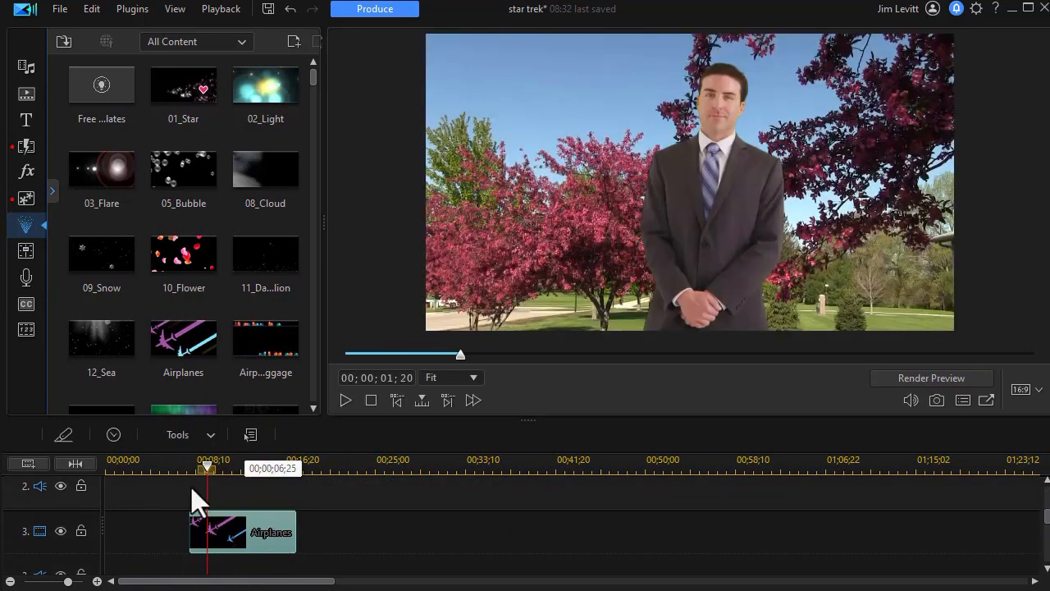
pyautogui.scroll(-1, 277, 546)
pyautogui.click(276, 550)
pyautogui.click(259, 517)
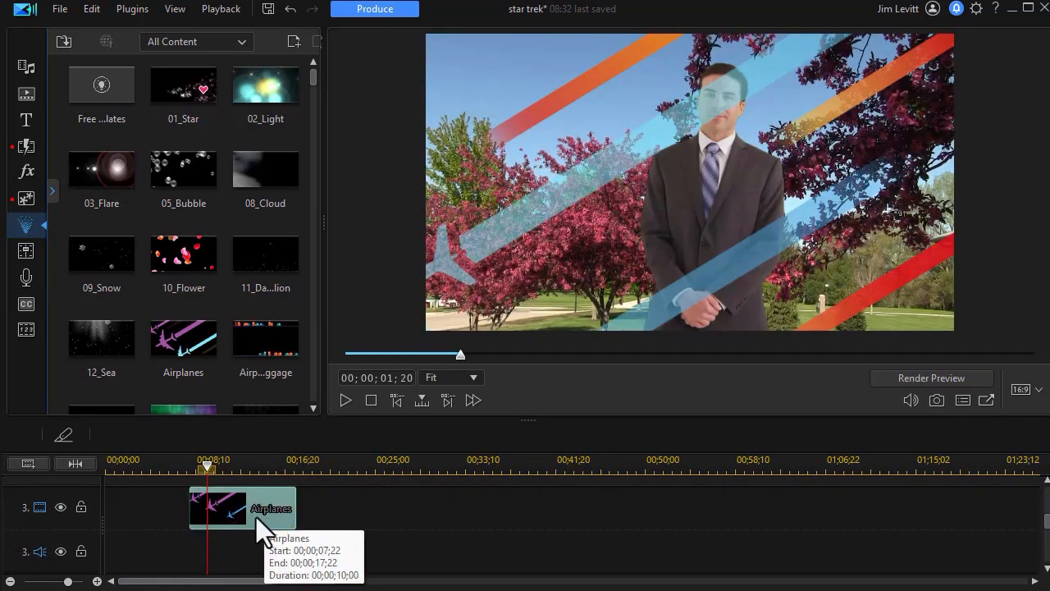
# Open the Airplanes object in the Particle Designer and remove its purple, LB, DB, orange and yellow airplane particles
pyautogui.doubleClick(256, 517)
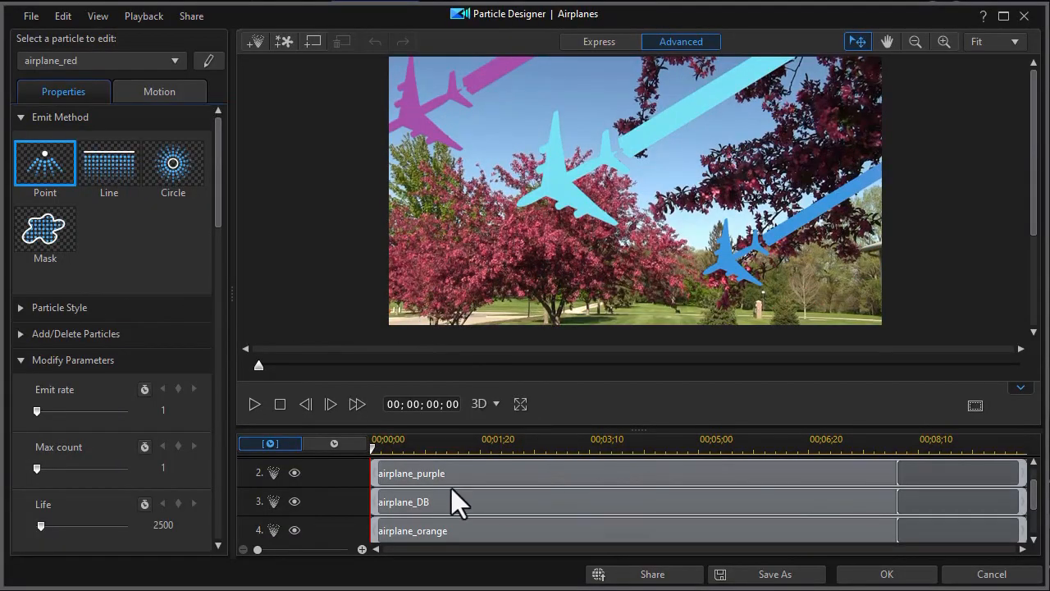
pyautogui.click(427, 470)
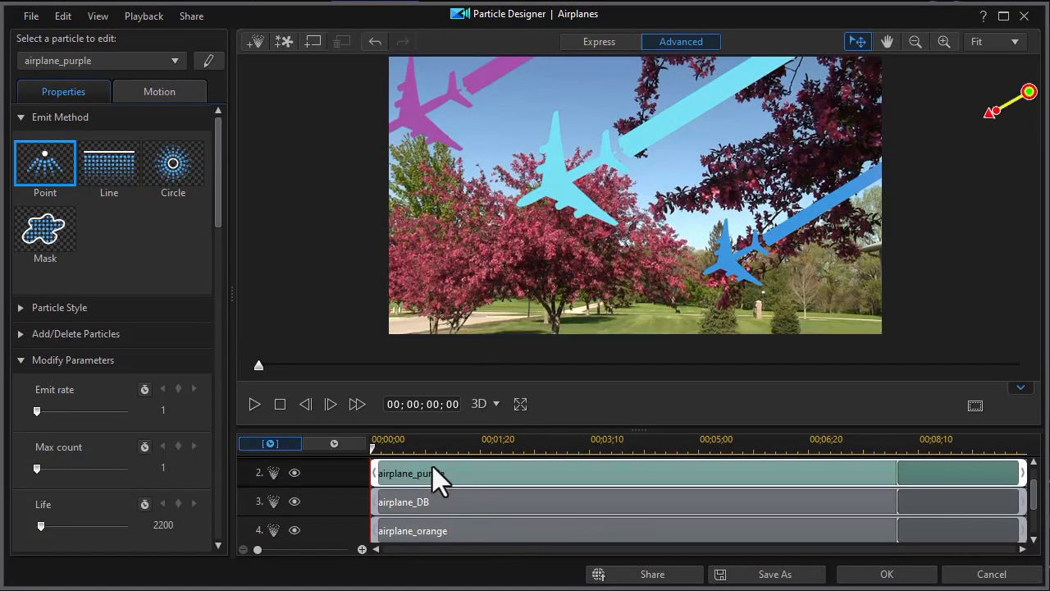
pyautogui.rightClick(433, 464)
pyautogui.click(469, 498)
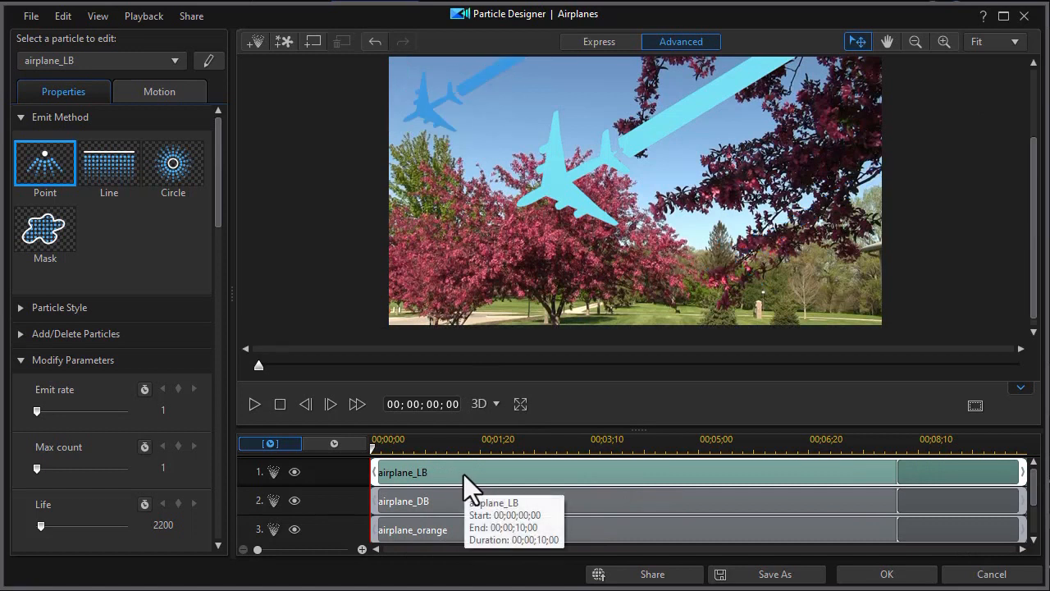
pyautogui.rightClick(454, 472)
pyautogui.click(502, 508)
pyautogui.rightClick(482, 471)
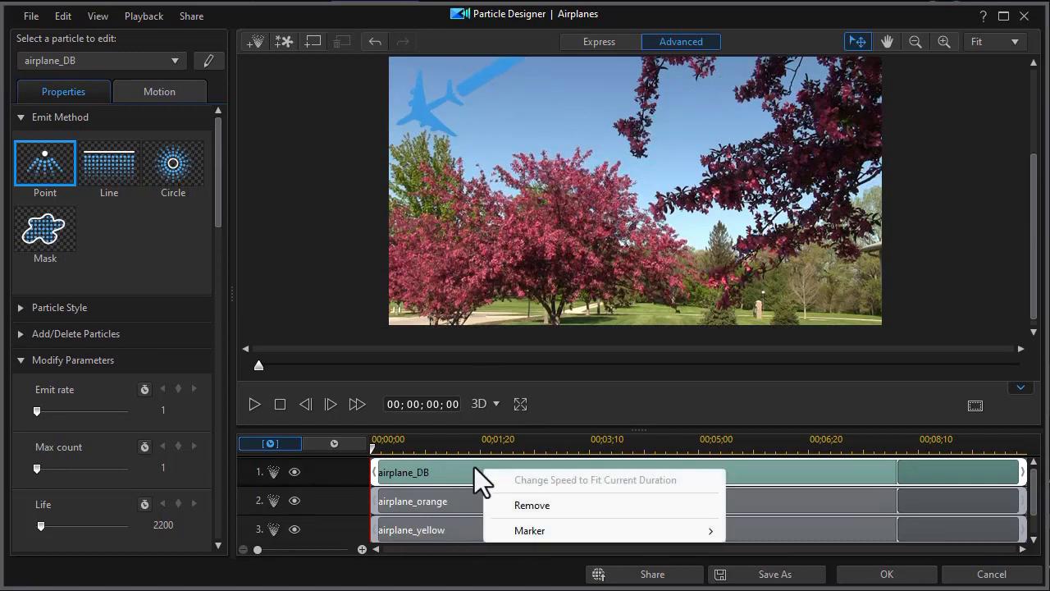
pyautogui.click(523, 506)
pyautogui.rightClick(515, 474)
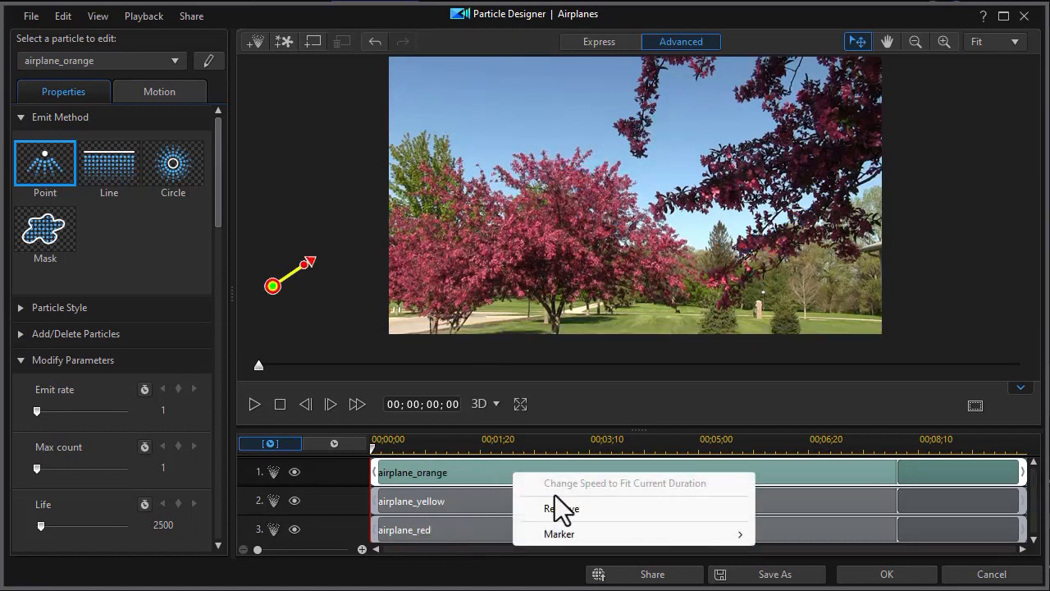
pyautogui.click(565, 509)
pyautogui.rightClick(546, 475)
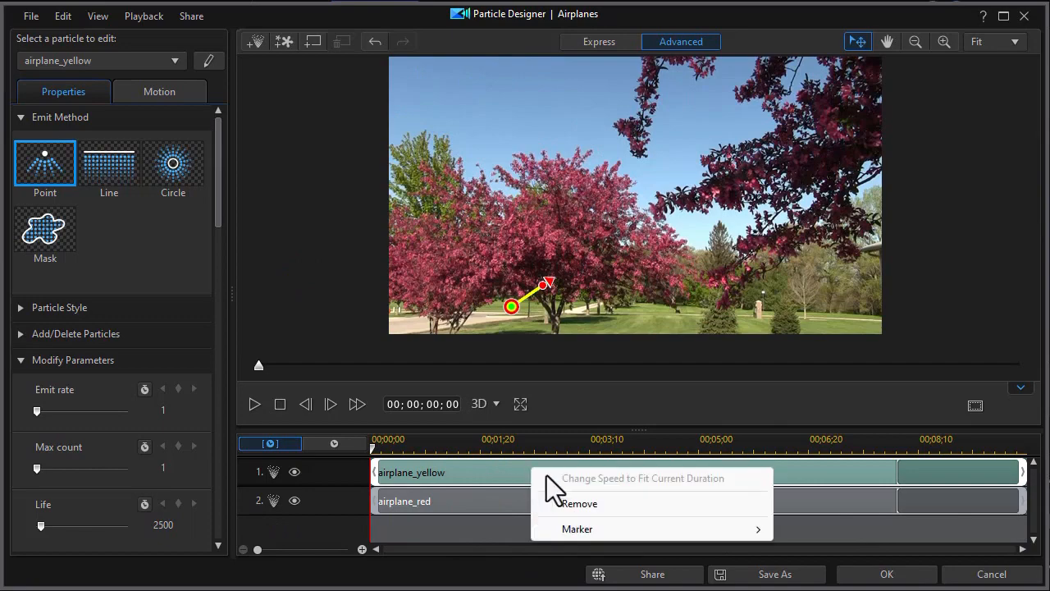
pyautogui.click(582, 504)
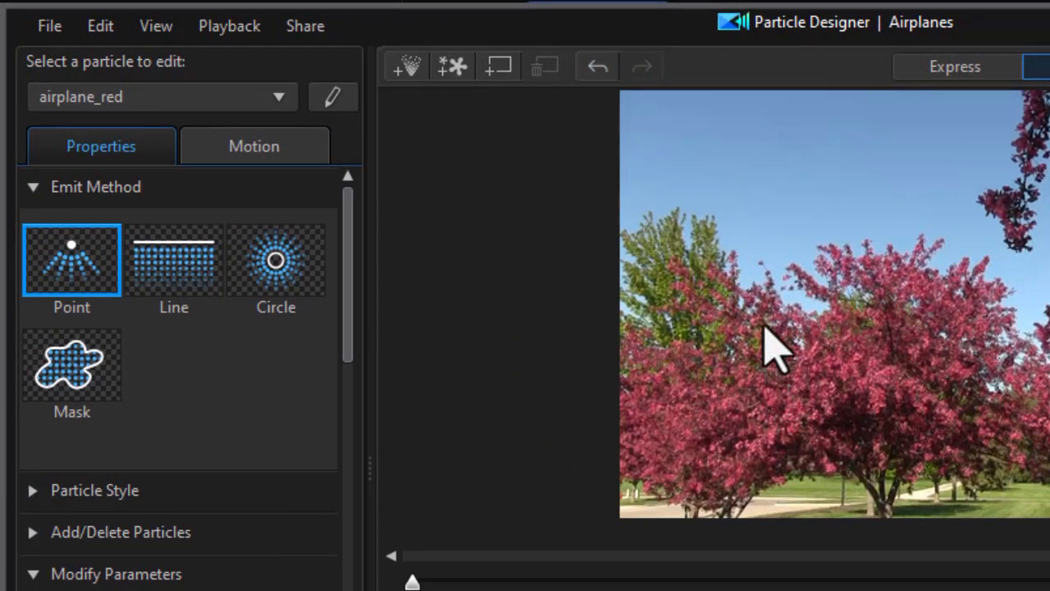
# Add a particle from rain-2.png in the Rain folder, and place its emitter near the frame's top center with a narrower spread
pyautogui.click(408, 68)
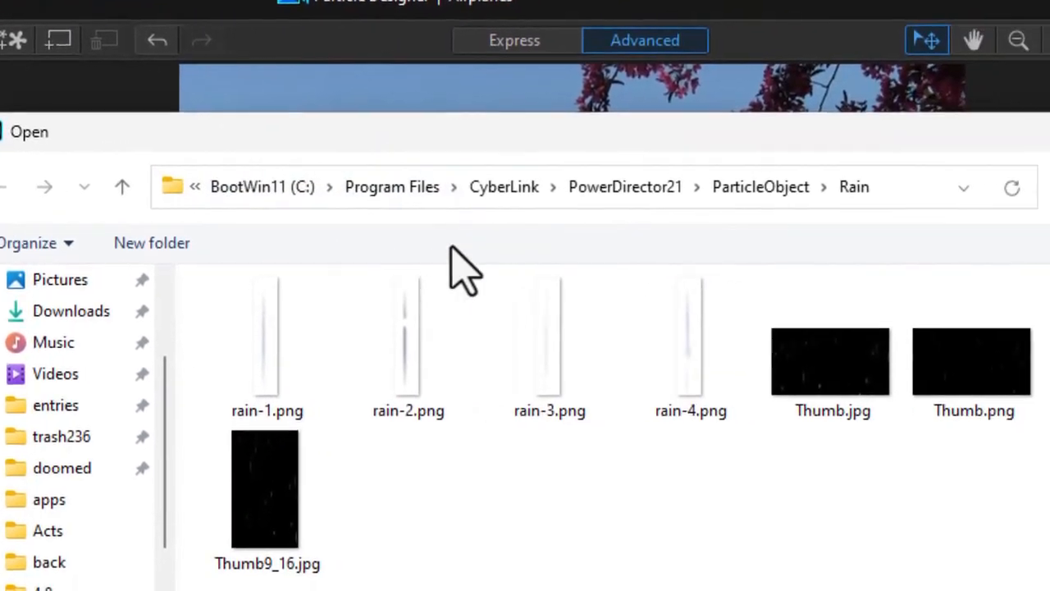
pyautogui.moveTo(586, 143); pyautogui.dragTo(362, 113)
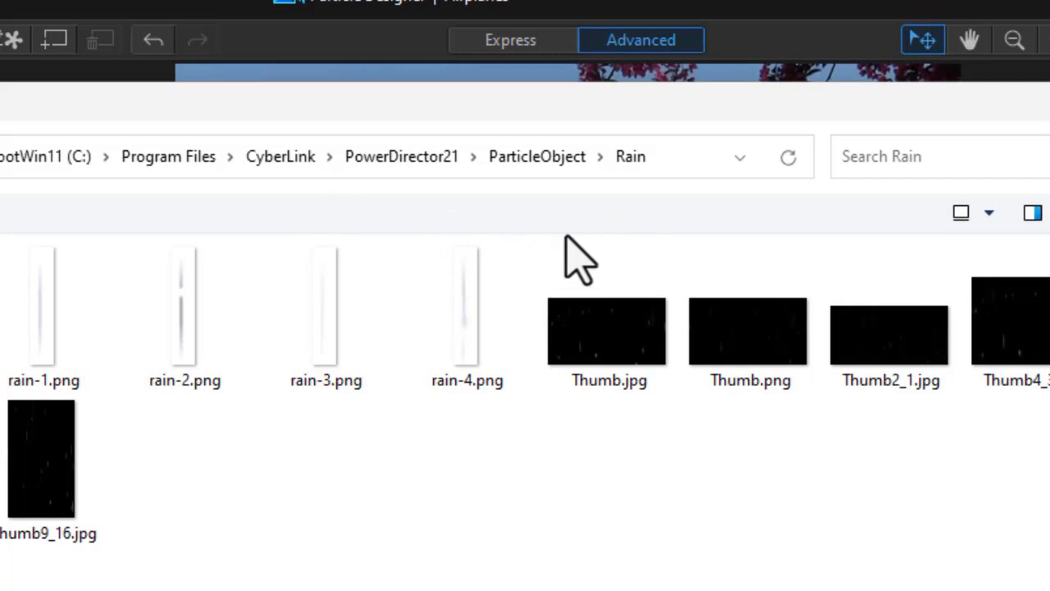
pyautogui.click(209, 255)
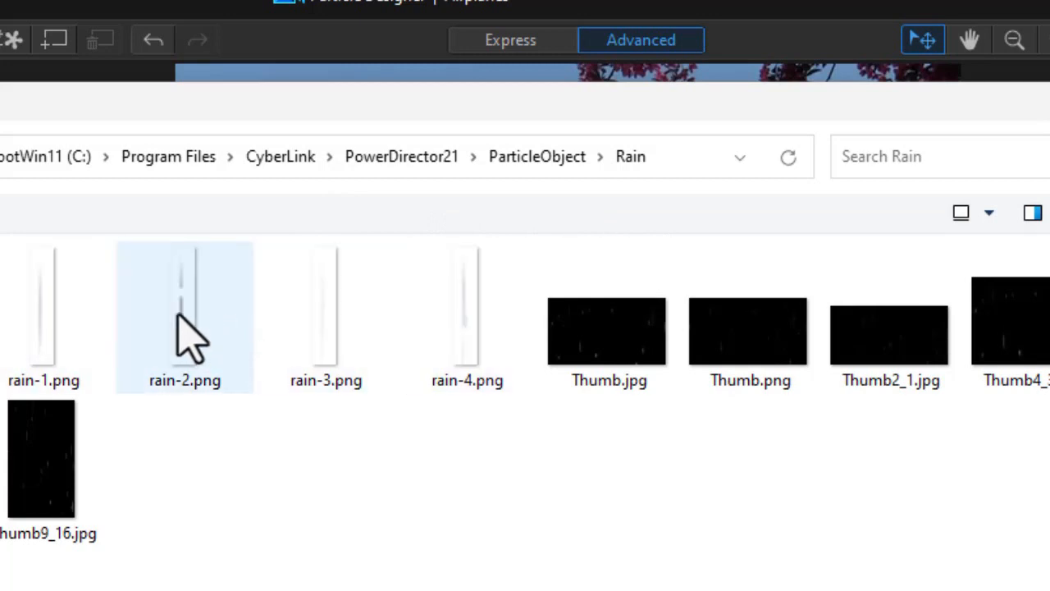
pyautogui.doubleClick(197, 333)
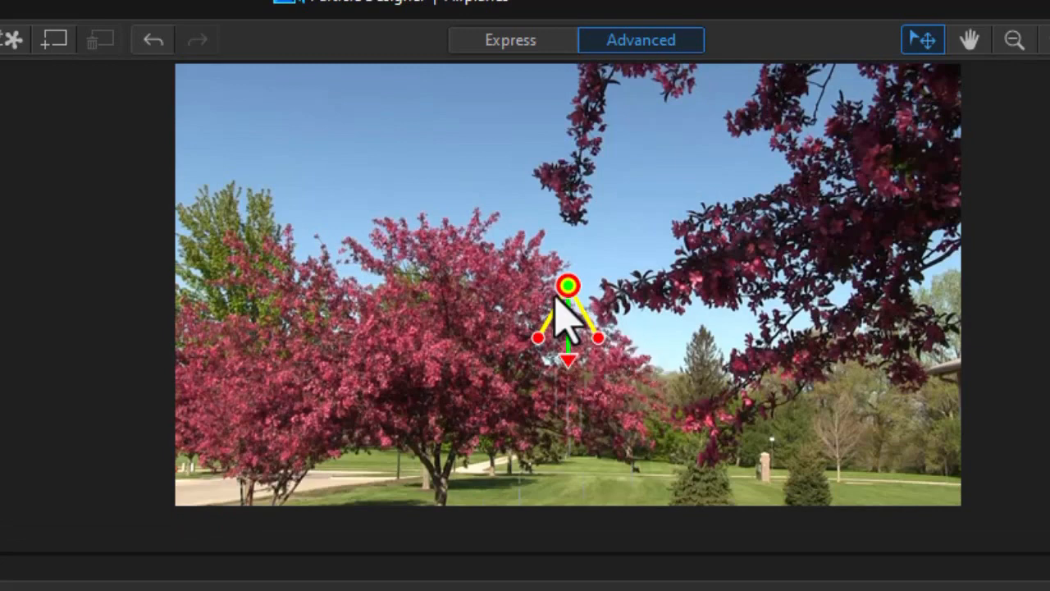
pyautogui.moveTo(565, 285); pyautogui.dragTo(548, 130)
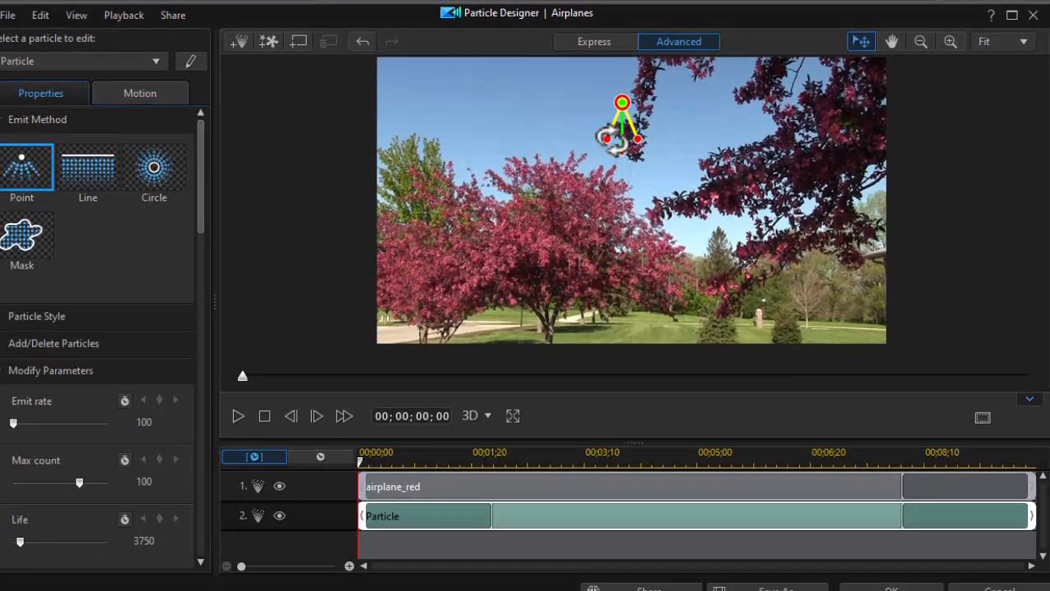
pyautogui.moveTo(611, 140); pyautogui.dragTo(615, 140)
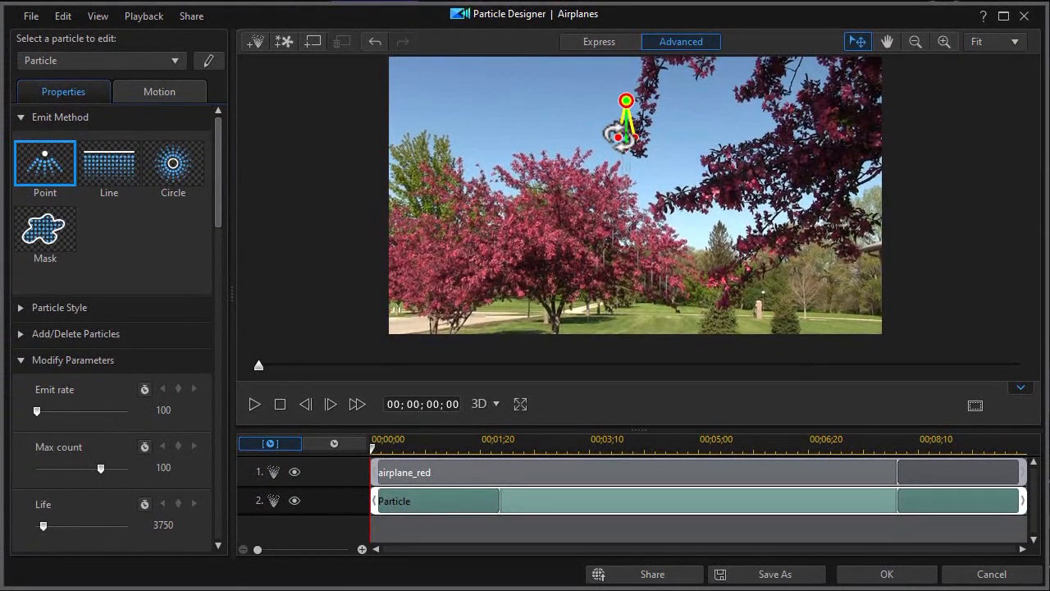
# Remove the airplane_red particle from the object
pyautogui.click(443, 473)
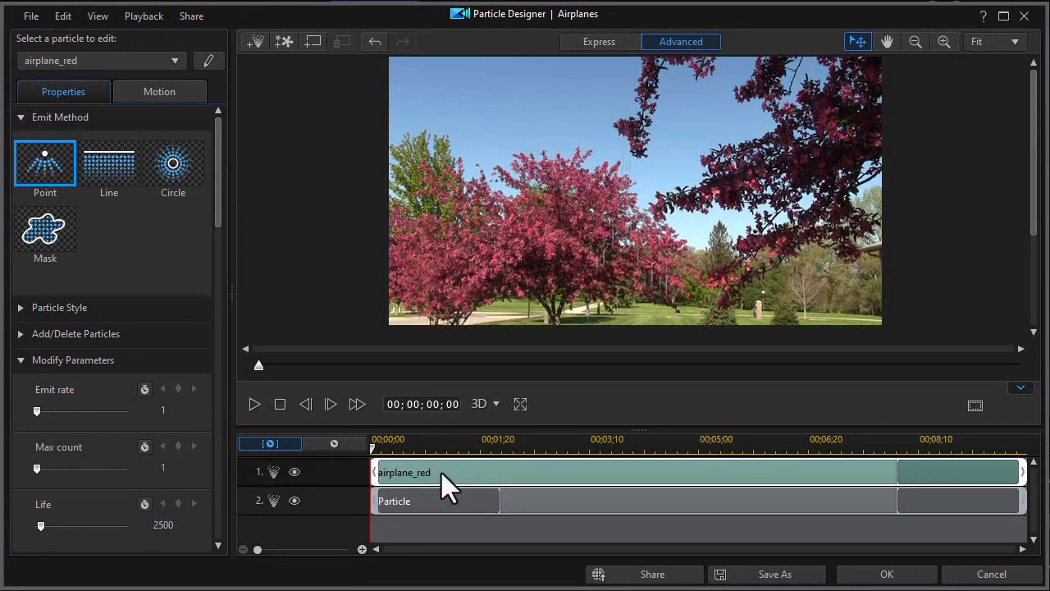
pyautogui.rightClick(443, 472)
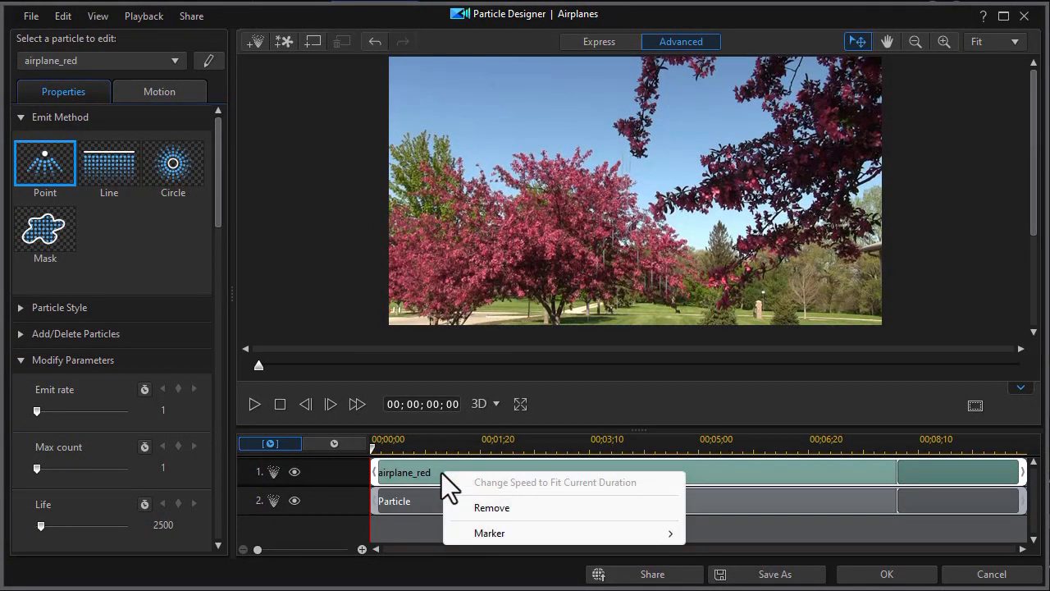
pyautogui.click(474, 505)
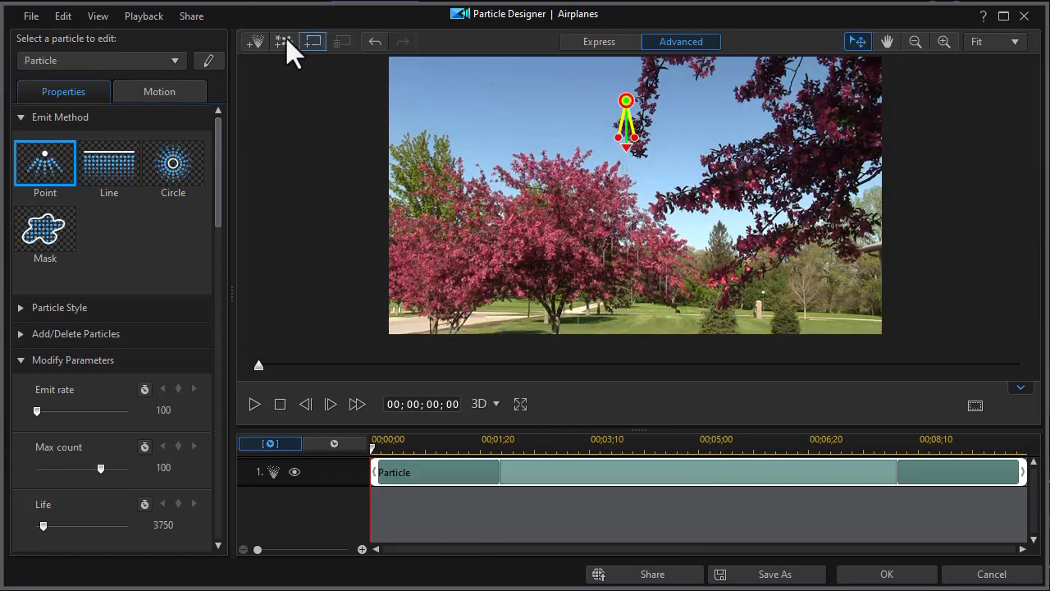
# Add a second particle emitter using the rain-4.png image
pyautogui.click(255, 43)
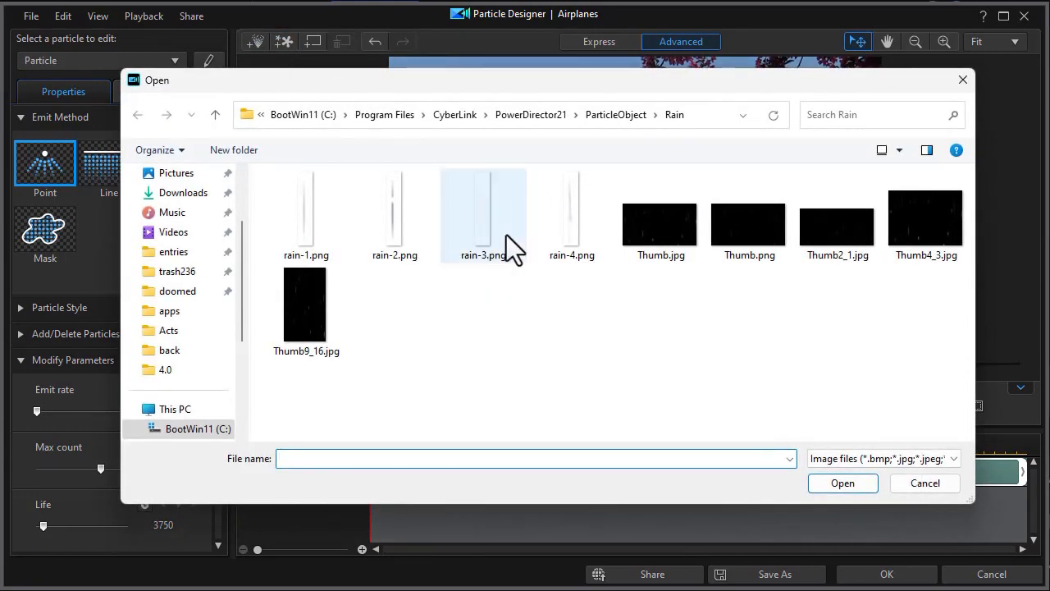
pyautogui.click(583, 233)
pyautogui.click(837, 482)
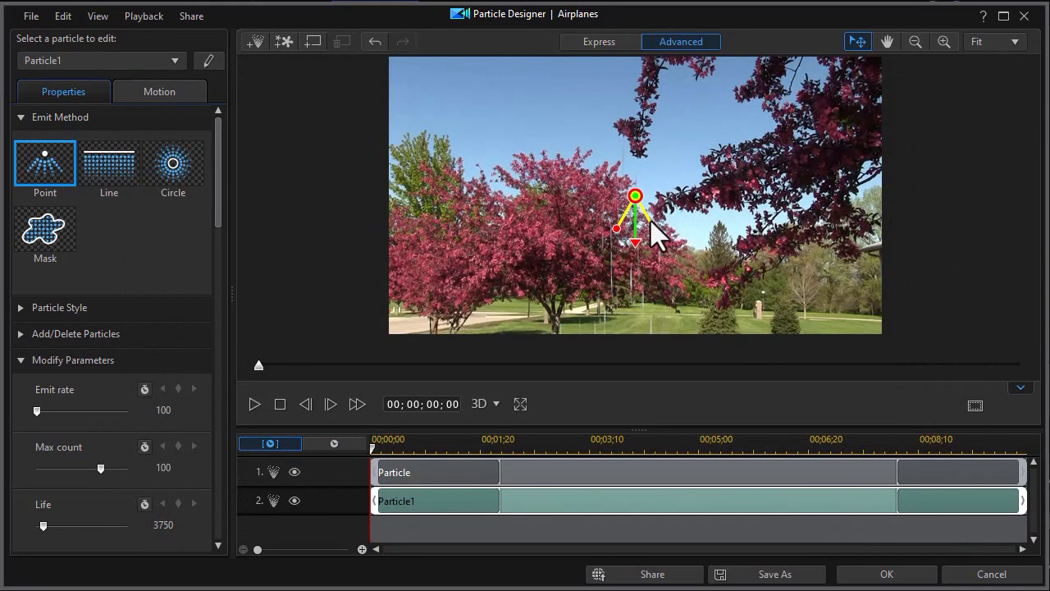
# Narrow the second emitter's spread, turn it to emit upward and move it to the frame's bottom edge
pyautogui.moveTo(654, 229); pyautogui.dragTo(643, 232)
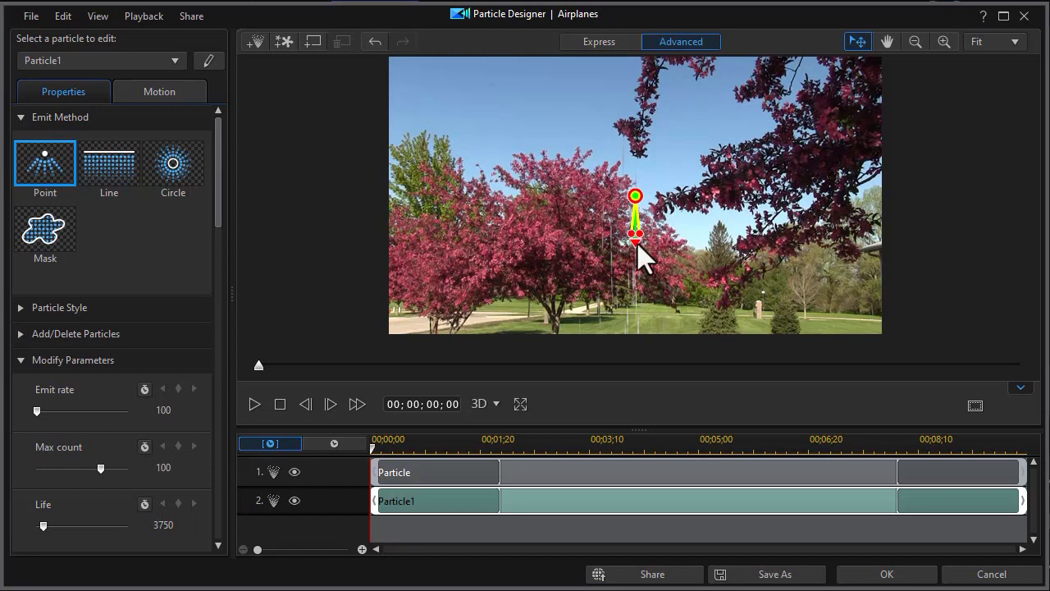
pyautogui.moveTo(636, 232); pyautogui.dragTo(632, 152)
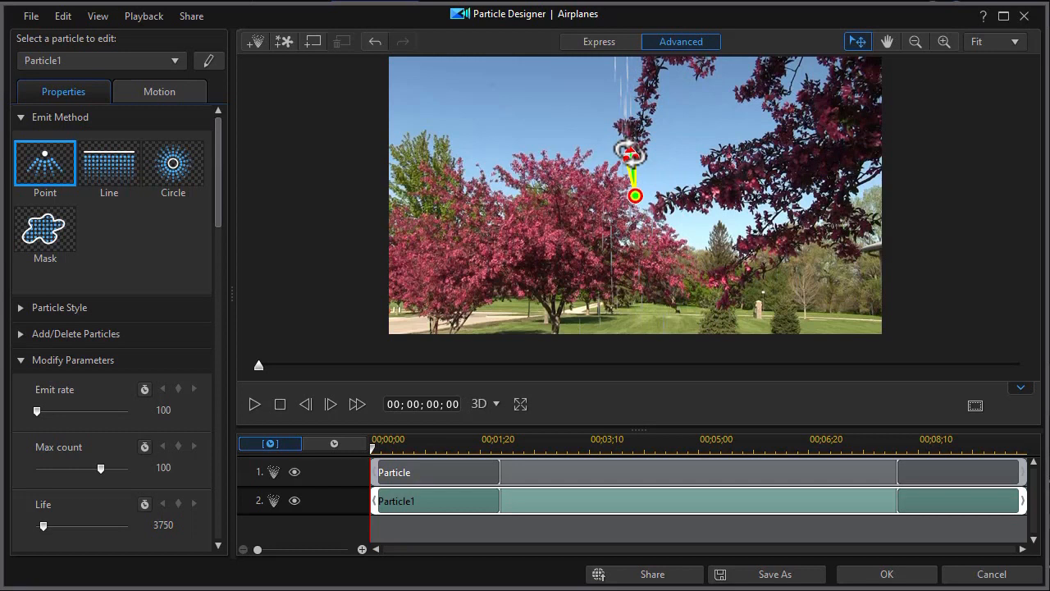
pyautogui.moveTo(635, 199); pyautogui.dragTo(658, 324)
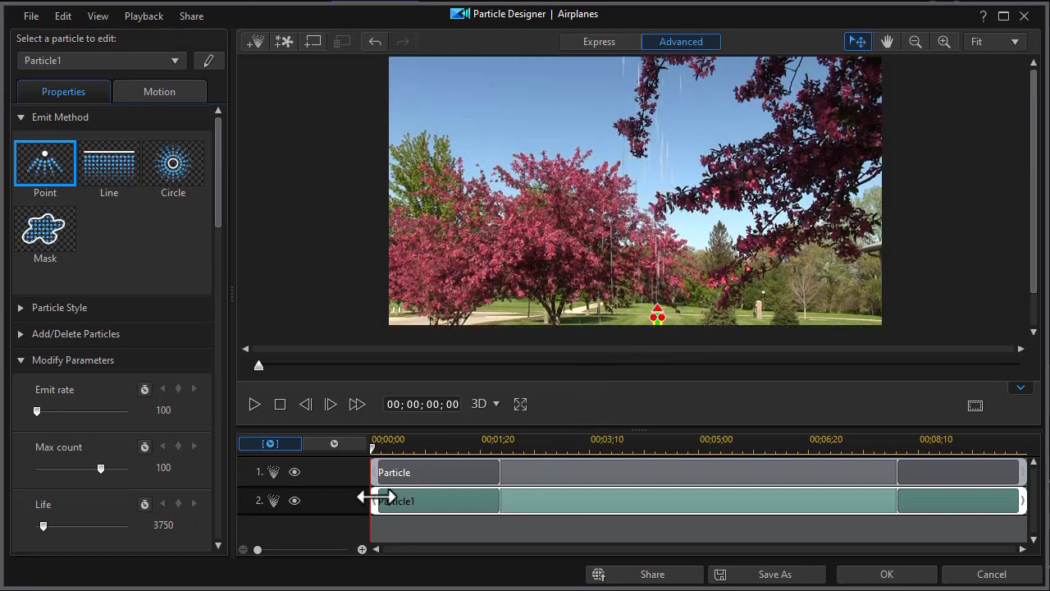
# Add a third rain emitter from rain-2.png and place it beside the presenter's head, using the frame at about 4;15 as reference
pyautogui.click(665, 446)
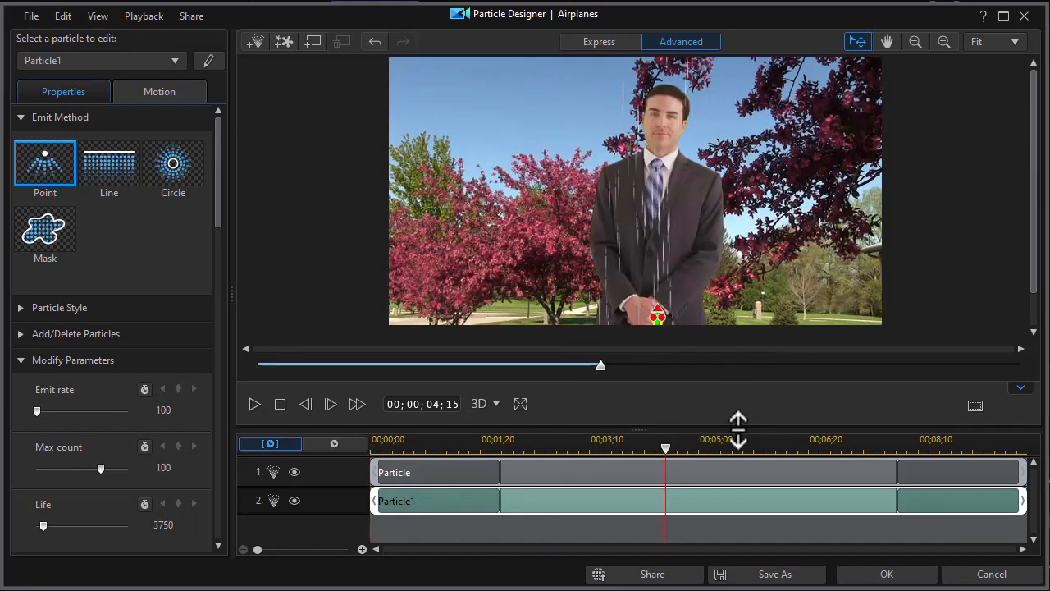
pyautogui.click(251, 43)
pyautogui.click(399, 225)
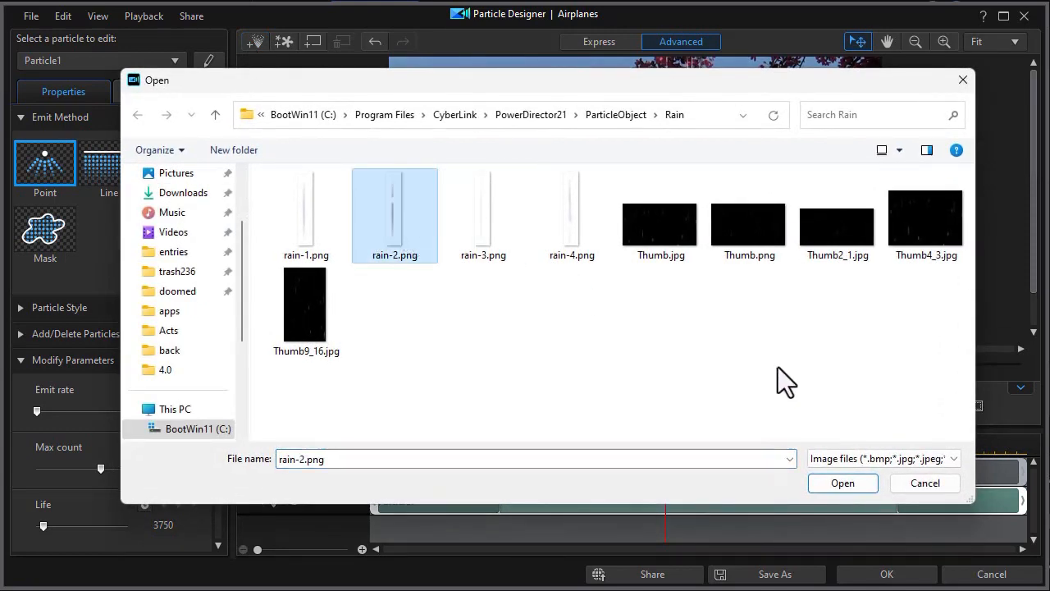
pyautogui.click(844, 486)
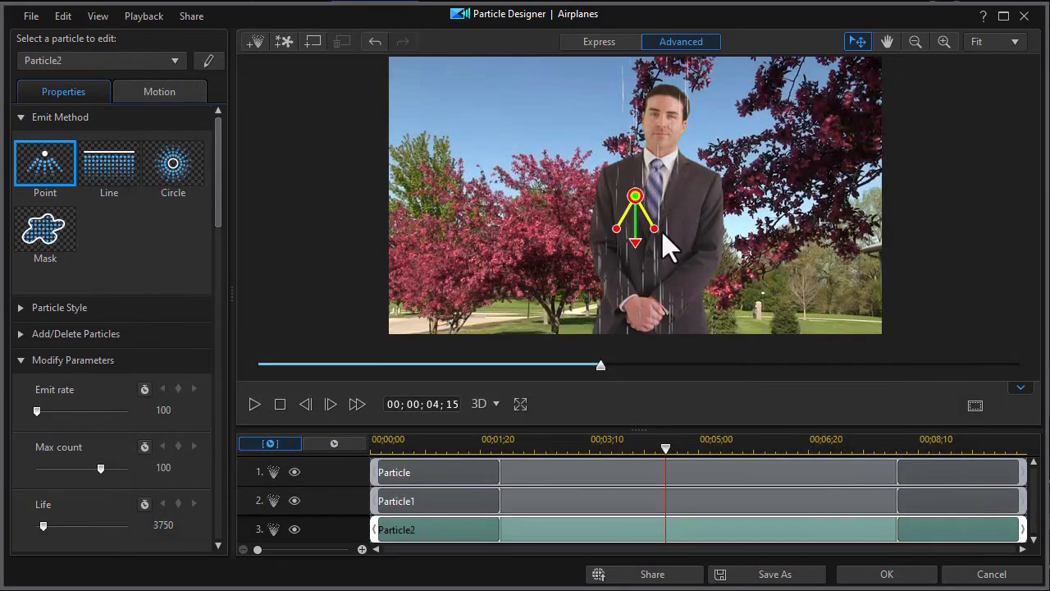
pyautogui.moveTo(648, 230); pyautogui.dragTo(695, 81)
# Add a fourth emitter from rain-2.png, place it at the presenter's forehead and apply the particle design
pyautogui.click(258, 47)
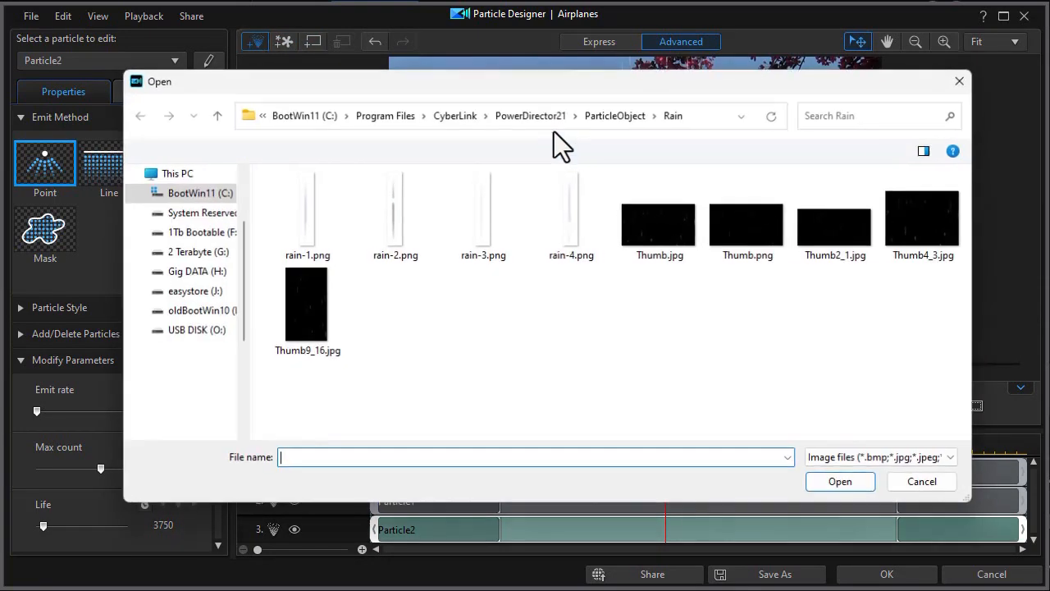
pyautogui.doubleClick(410, 222)
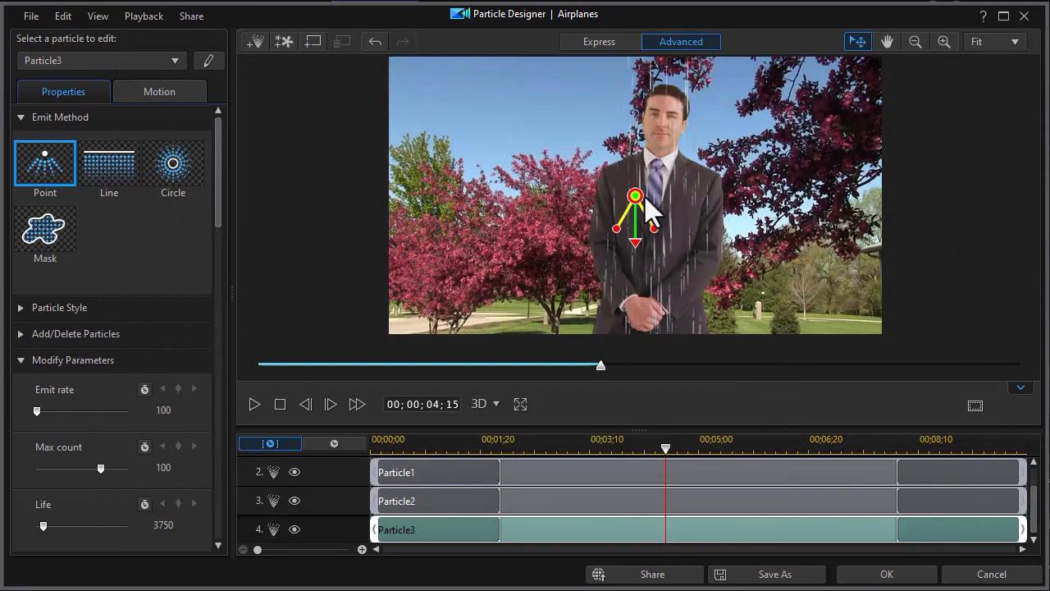
pyautogui.moveTo(633, 198); pyautogui.dragTo(647, 90)
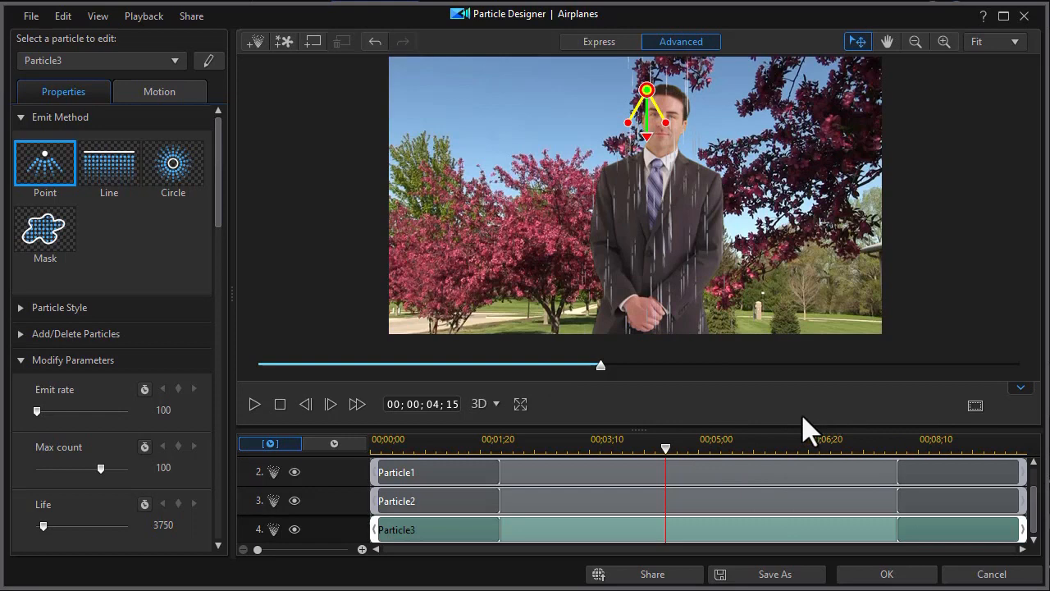
pyautogui.click(894, 574)
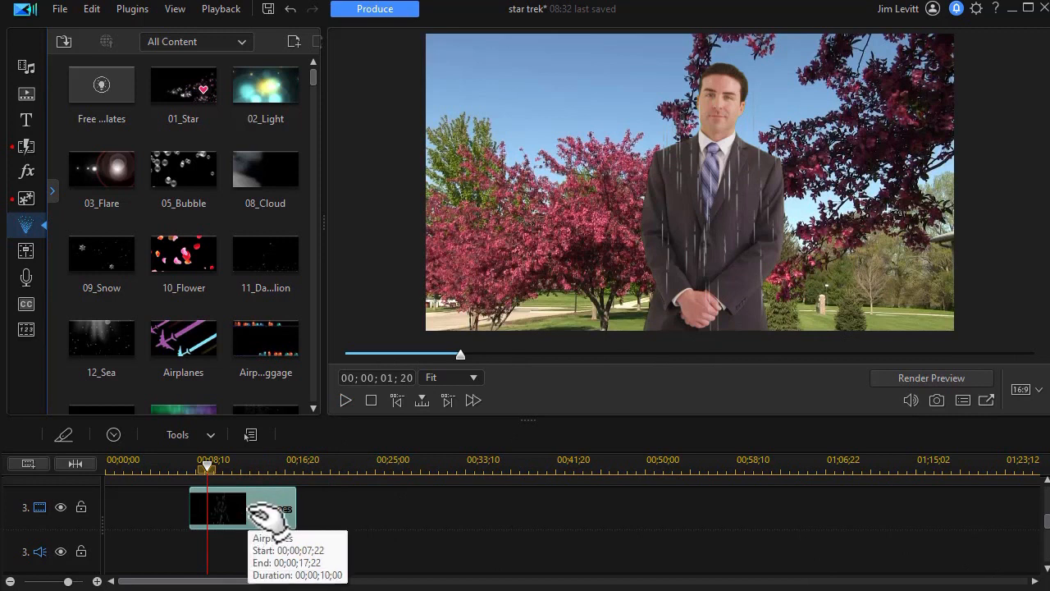
# Mask the Airplanes particle clip with the custom presenter silhouette, and preview the timeline from about 5 seconds
pyautogui.click(177, 435)
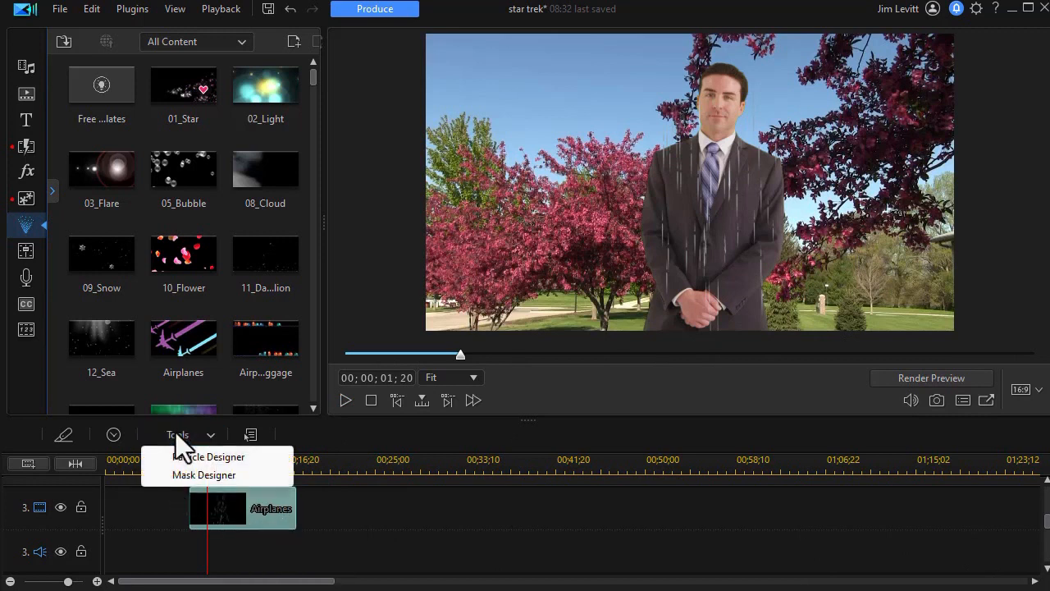
pyautogui.click(182, 476)
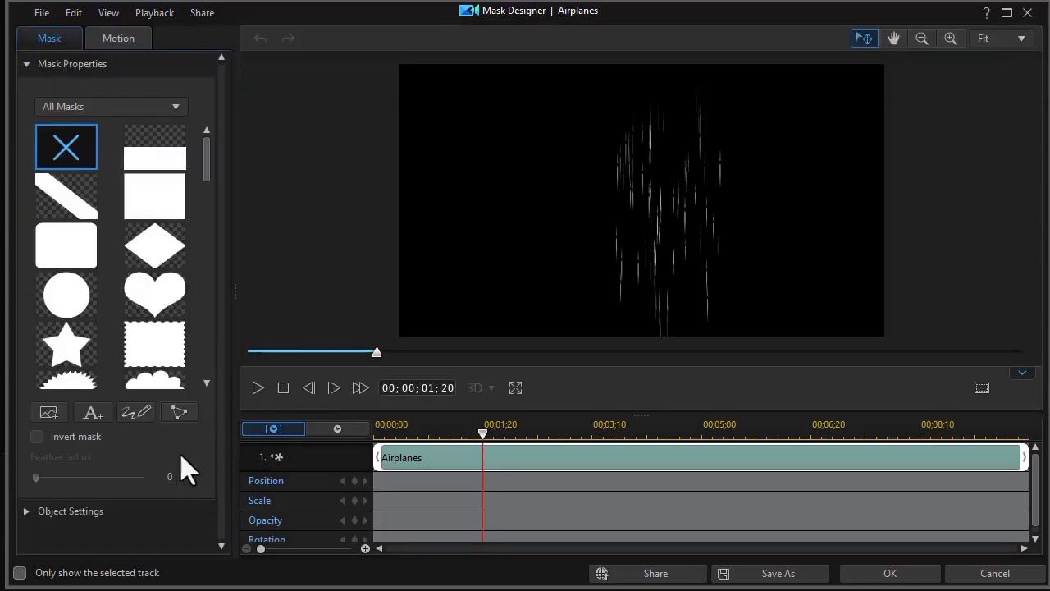
pyautogui.moveTo(201, 156); pyautogui.dragTo(198, 429)
pyautogui.click(164, 335)
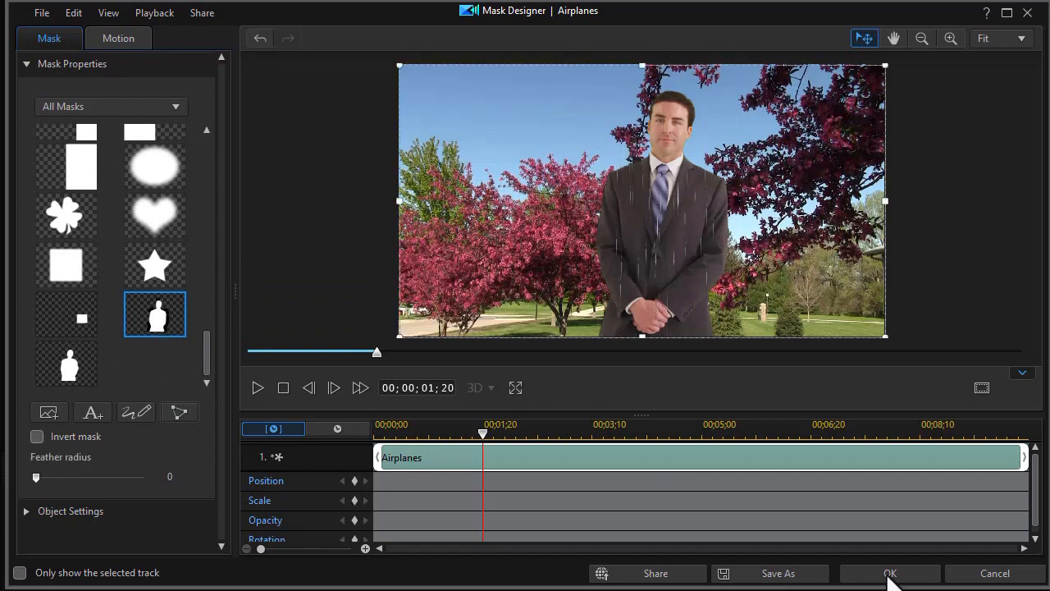
pyautogui.click(891, 573)
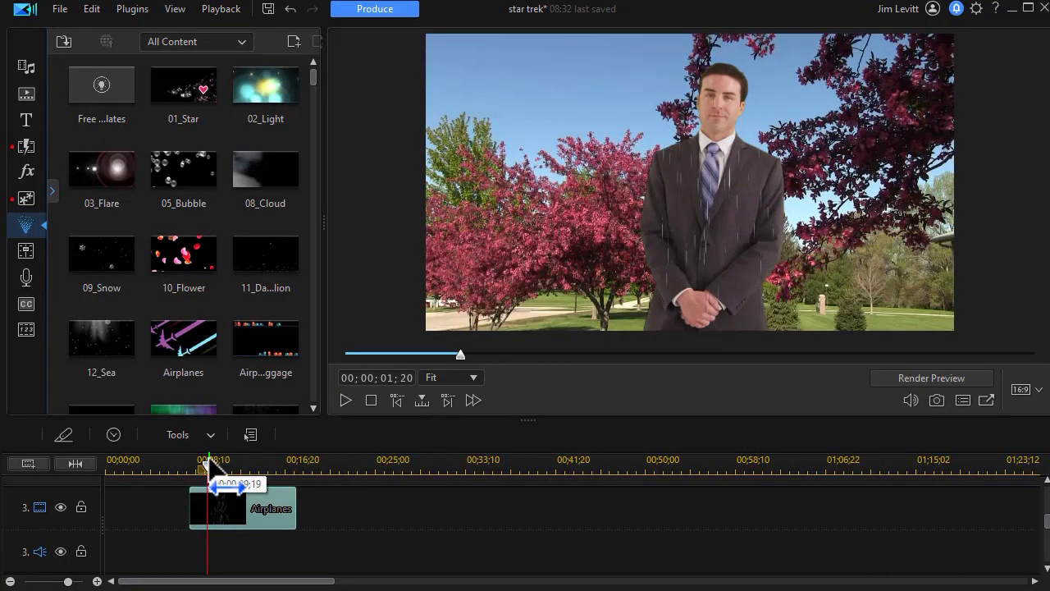
pyautogui.moveTo(205, 467); pyautogui.dragTo(163, 473)
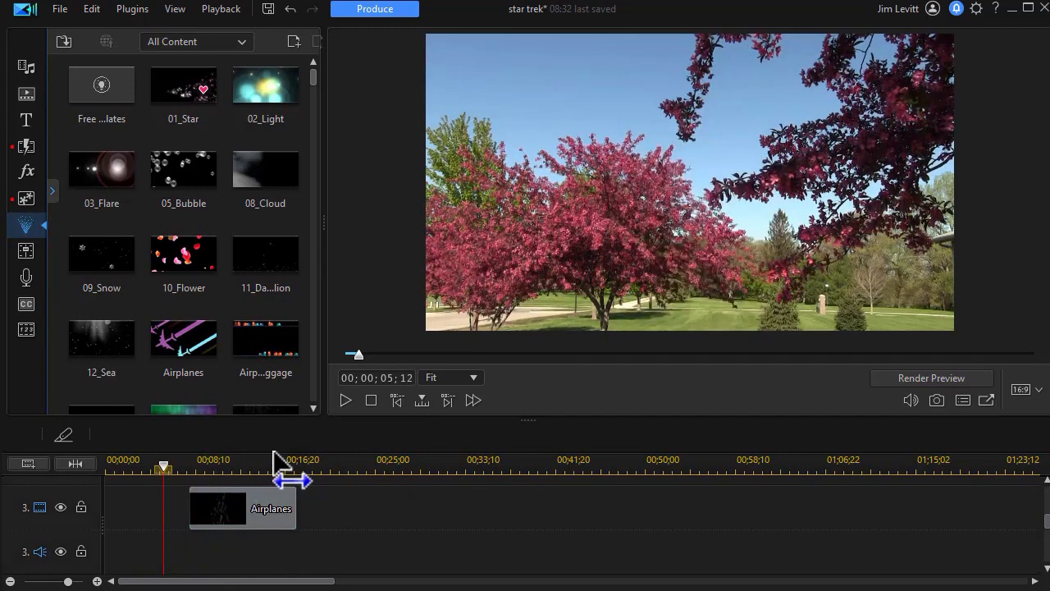
pyautogui.click(346, 399)
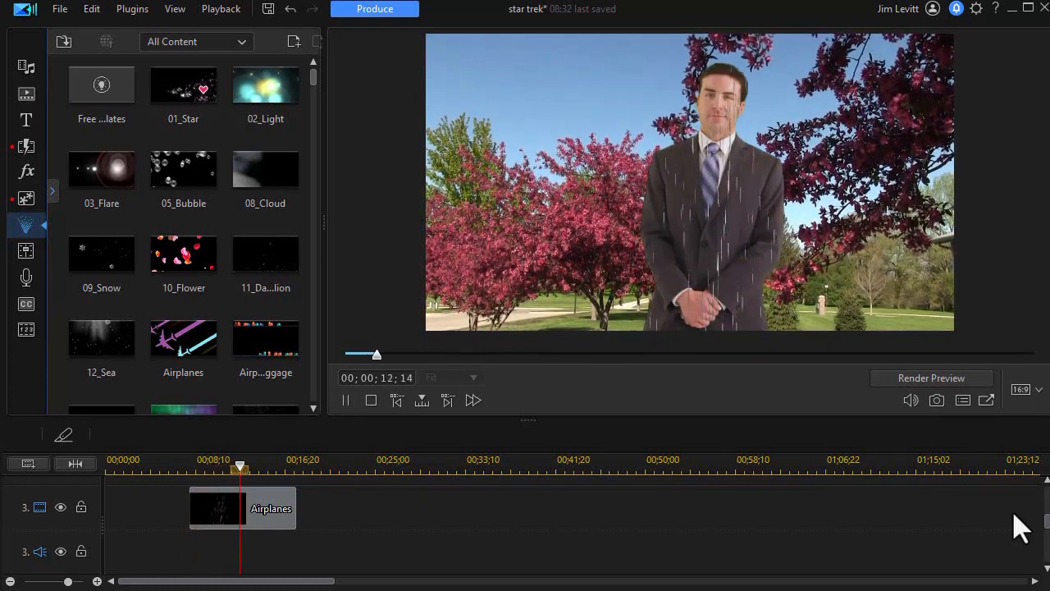
# Open the snapshot on track 2 in PiP Designer and add 100% opacity keyframes at 00;00;05;00 and 00;00;04;05
pyautogui.moveTo(1045, 521)
pyautogui.mouseDown()
pyautogui.moveTo(1036, 497)
pyautogui.moveTo(1048, 537)
pyautogui.moveTo(1046, 499)
pyautogui.moveTo(1046, 509)
pyautogui.mouseUp()
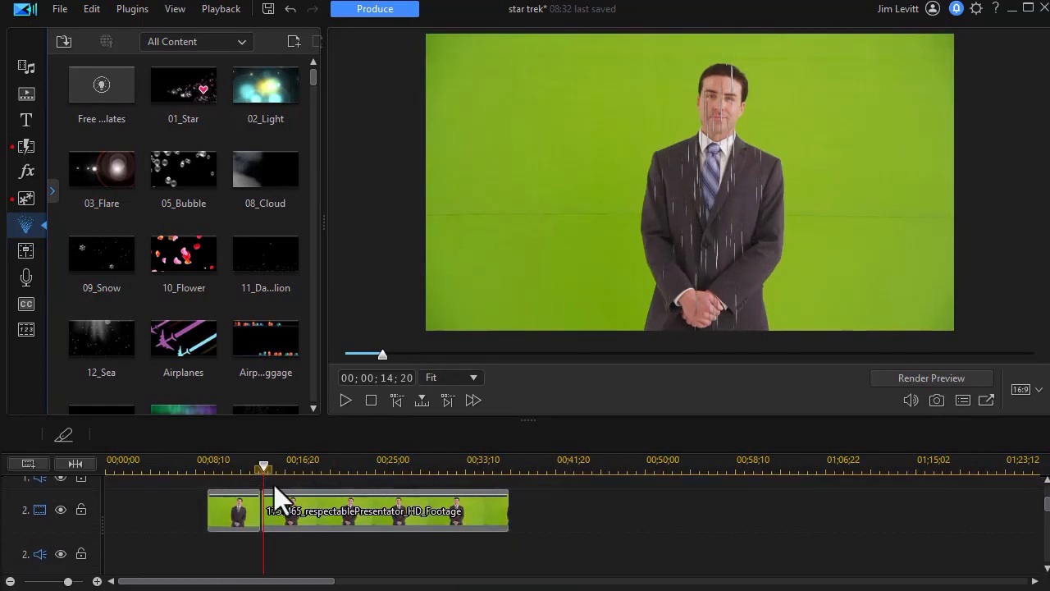
pyautogui.click(235, 512)
pyautogui.doubleClick(237, 508)
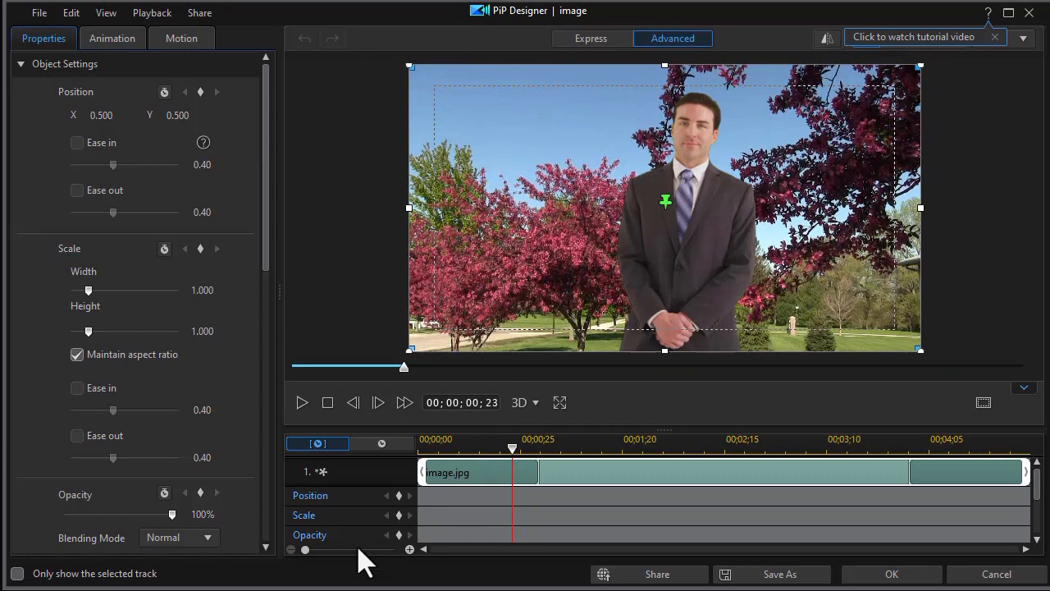
pyautogui.moveTo(509, 448); pyautogui.dragTo(1029, 459)
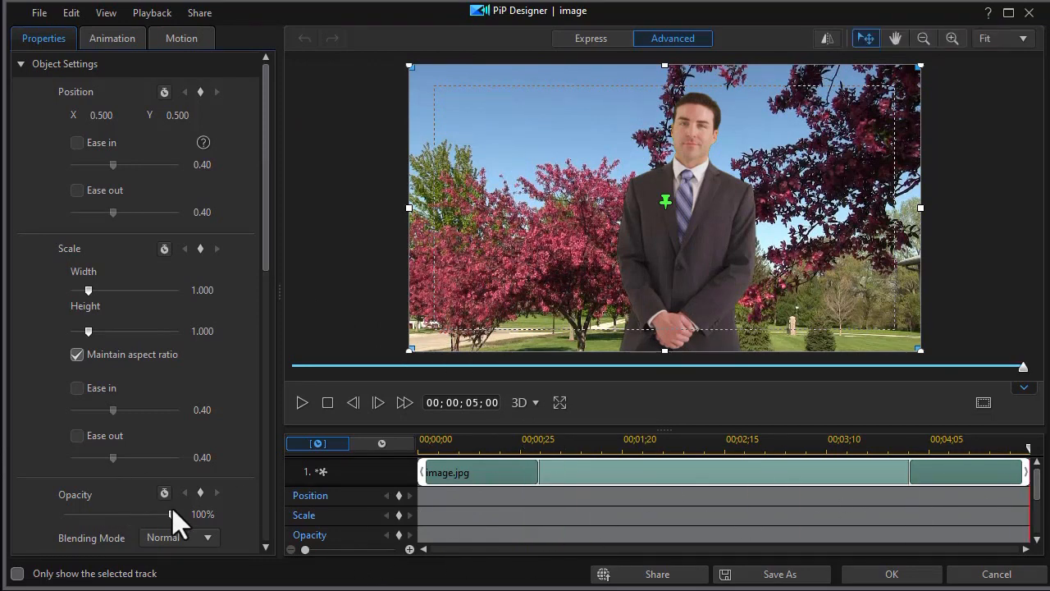
pyautogui.click(398, 535)
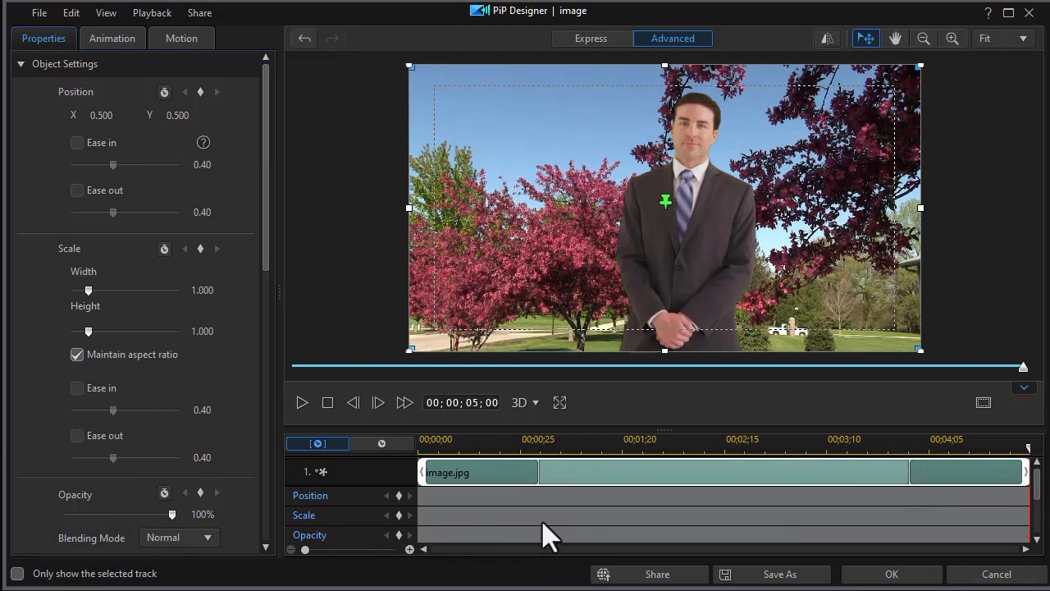
pyautogui.click(929, 443)
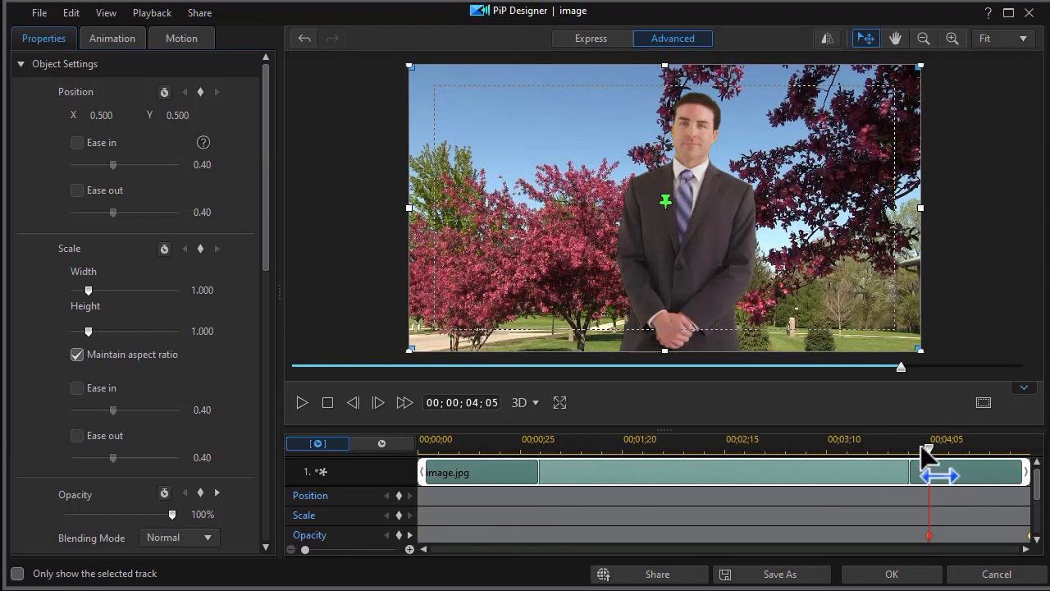
# Keyframe the snapshot's opacity to 23% at 00;00;00;25 and 9% at its start, and apply the changes
pyautogui.moveTo(927, 445); pyautogui.dragTo(517, 470)
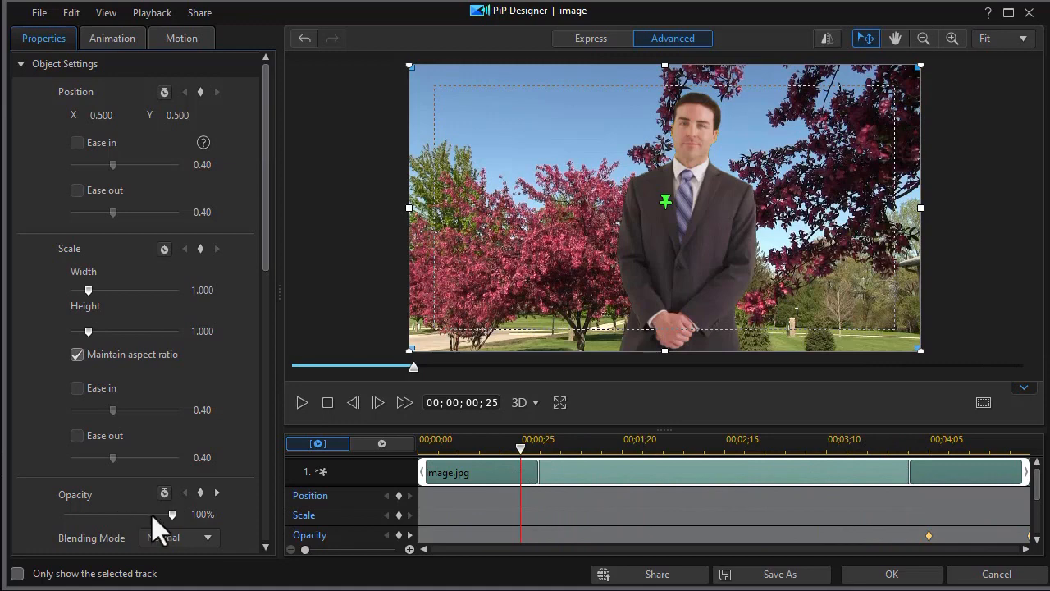
pyautogui.moveTo(171, 516); pyautogui.dragTo(87, 534)
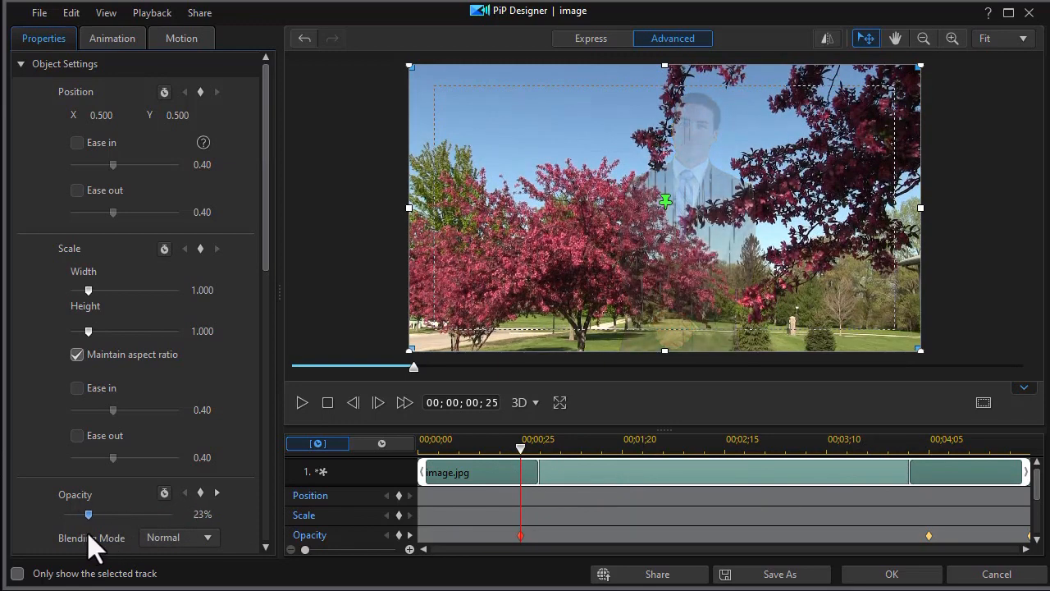
pyautogui.moveTo(520, 450); pyautogui.dragTo(410, 458)
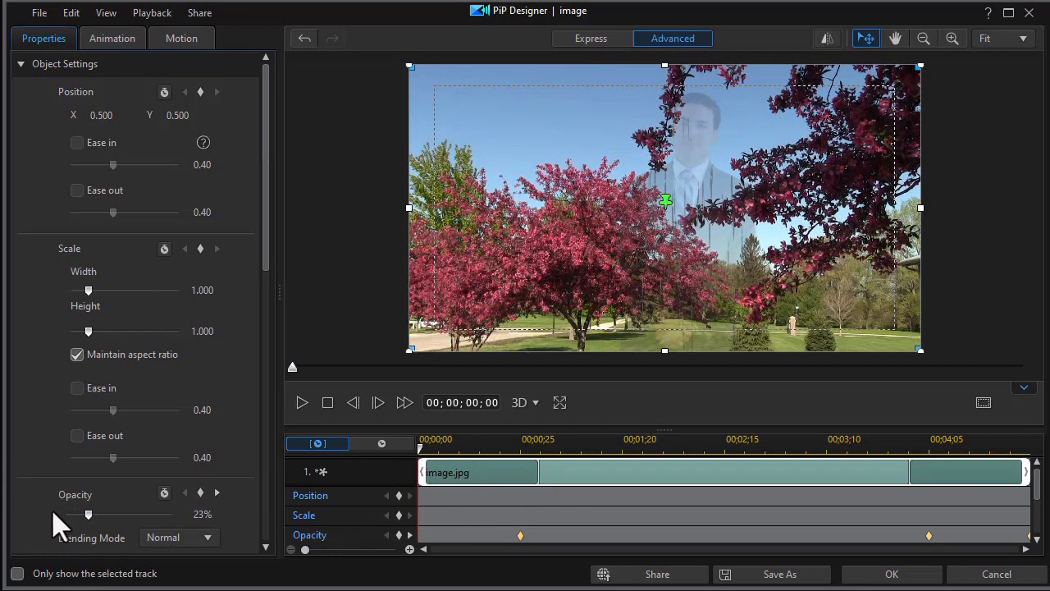
pyautogui.moveTo(82, 514); pyautogui.dragTo(71, 515)
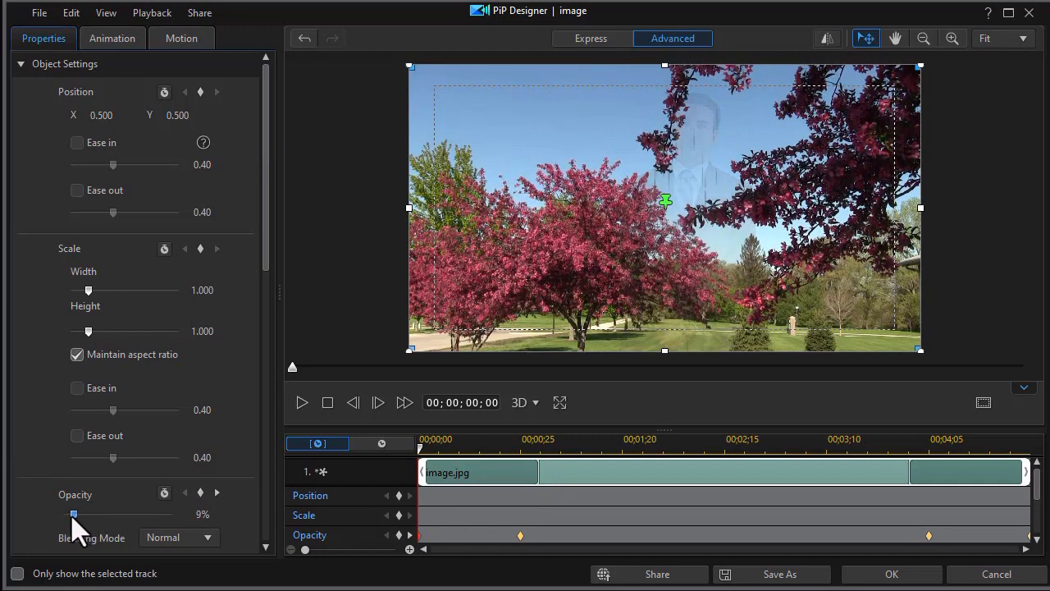
pyautogui.click(909, 577)
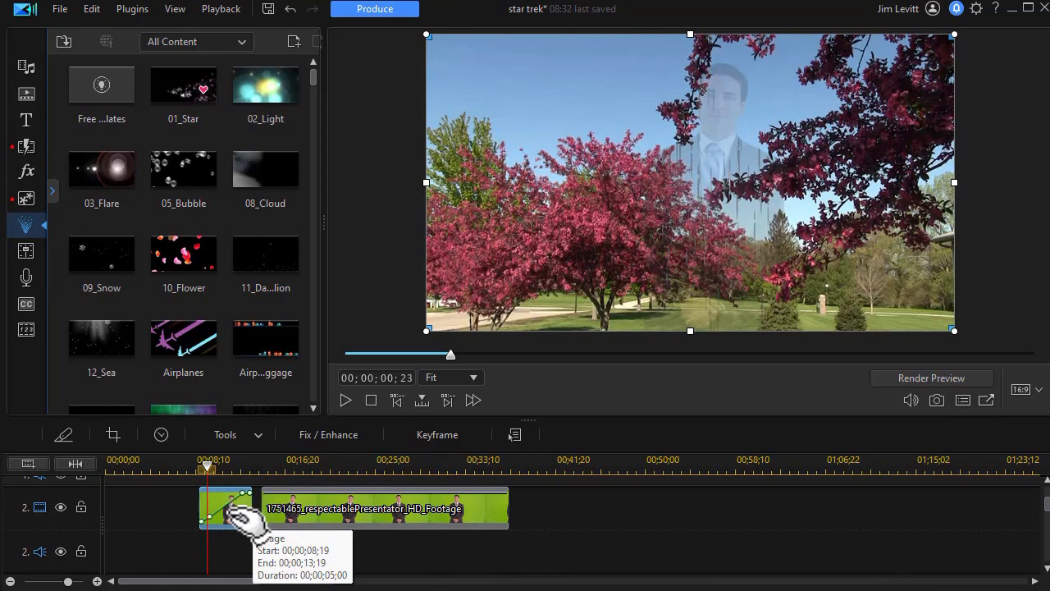
# Move the snapshot clip so it butts against the presenter footage, and preview the fade-in from about 6 seconds
pyautogui.moveTo(236, 518); pyautogui.dragTo(250, 538)
pyautogui.moveTo(207, 471); pyautogui.dragTo(172, 499)
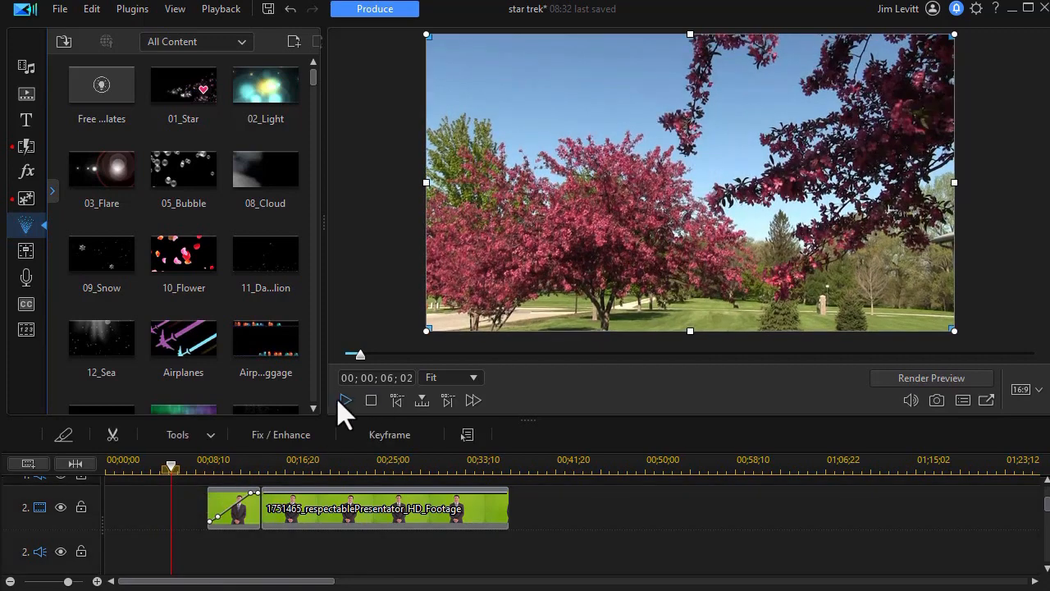
pyautogui.click(345, 400)
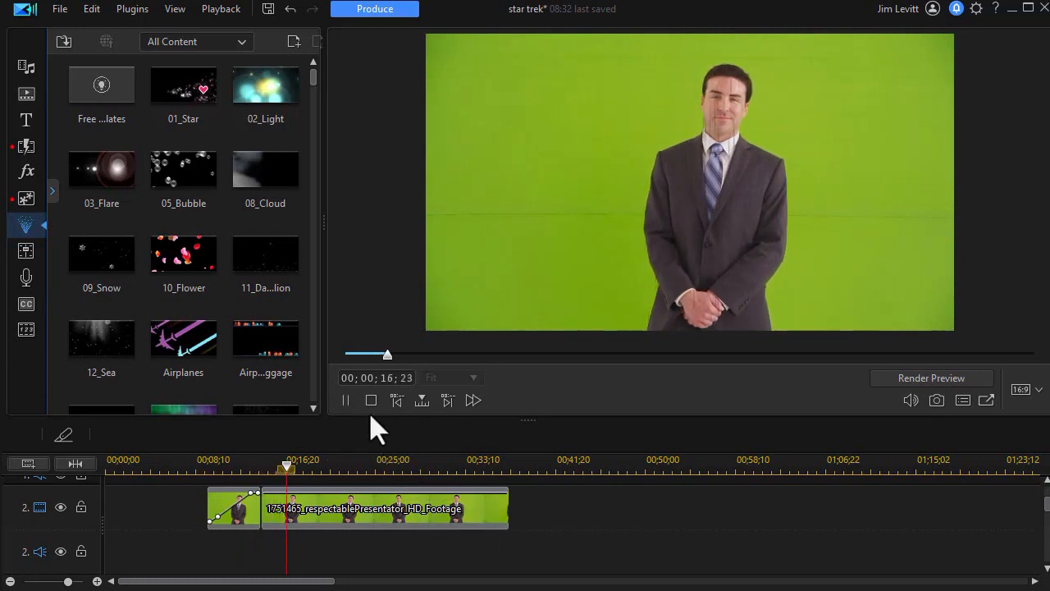
pyautogui.click(344, 401)
# Chroma key the green background out of the presenter footage with a color range of 12, and apply it
pyautogui.click(378, 507)
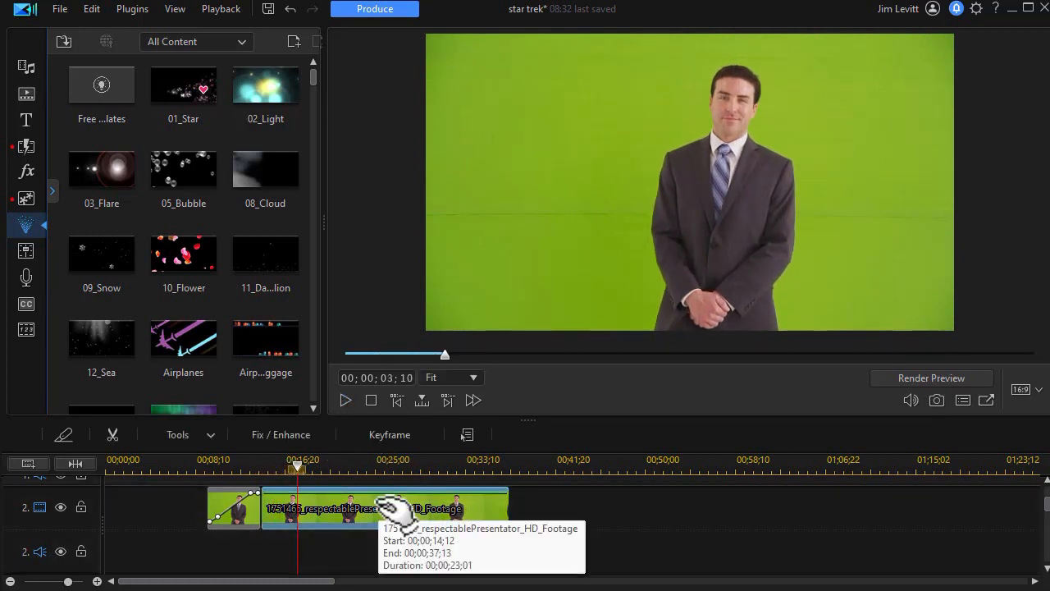
pyautogui.doubleClick(382, 509)
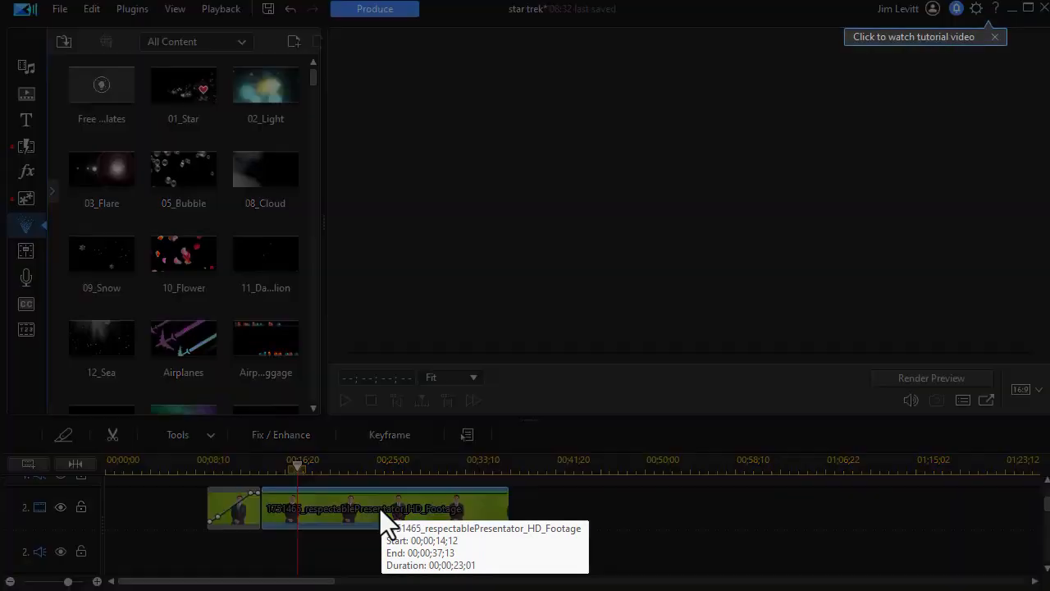
pyautogui.moveTo(261, 249); pyautogui.dragTo(261, 456)
pyautogui.click(38, 286)
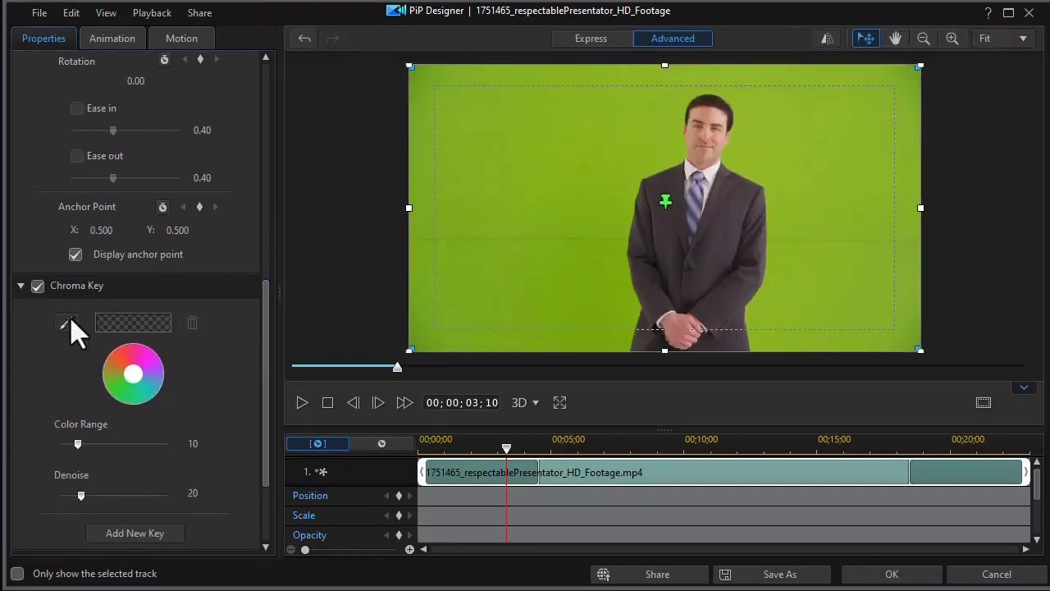
pyautogui.click(66, 323)
pyautogui.click(506, 273)
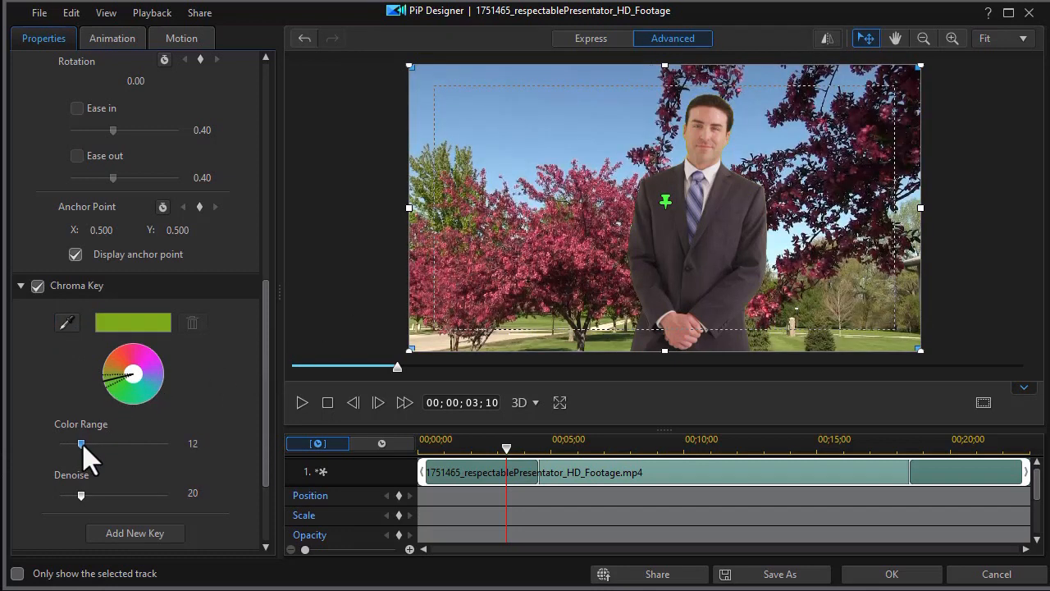
pyautogui.click(892, 574)
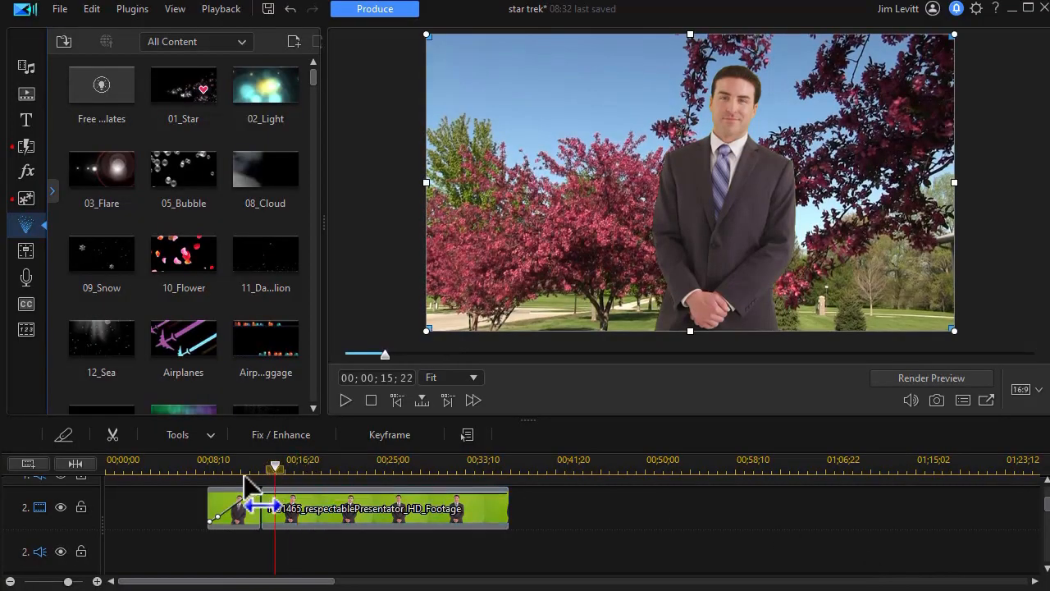
# Place the second WAV sound from the media library on audio track 2, starting with the Airplanes clip at 00;00;07;22
pyautogui.click(235, 464)
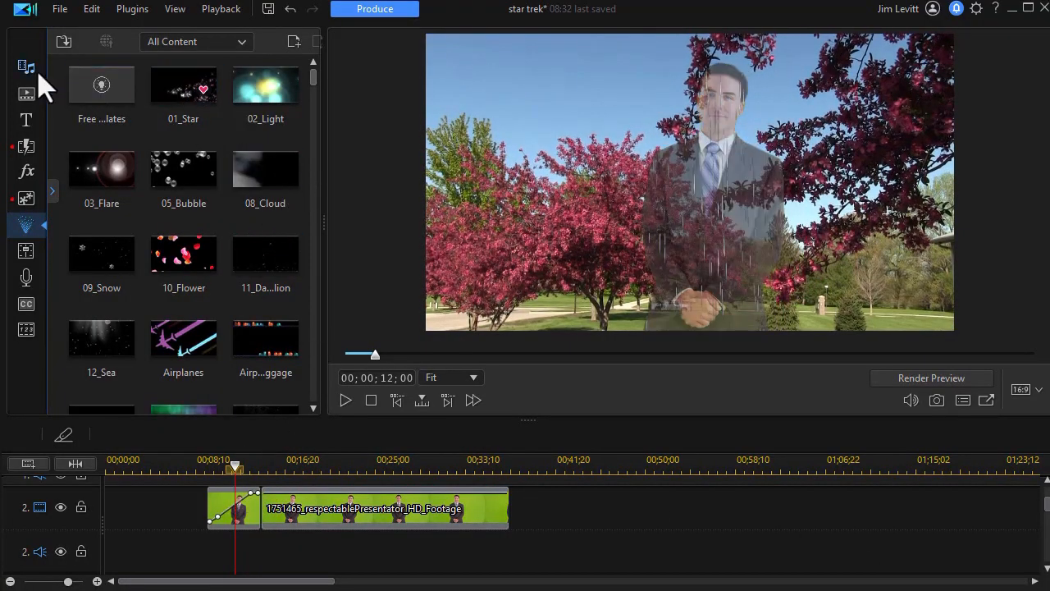
pyautogui.click(24, 67)
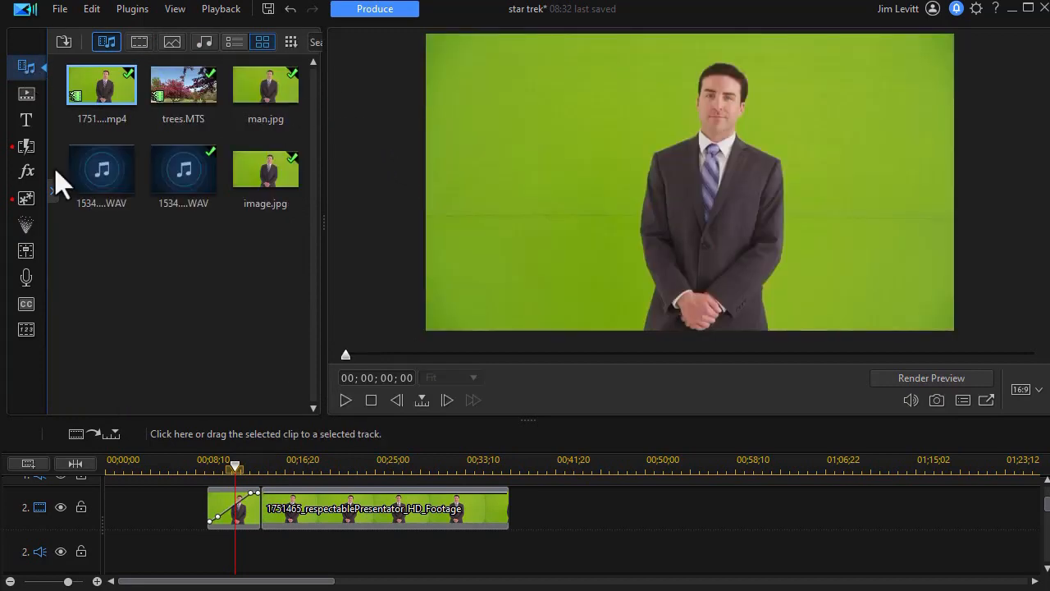
pyautogui.moveTo(183, 171); pyautogui.dragTo(205, 515)
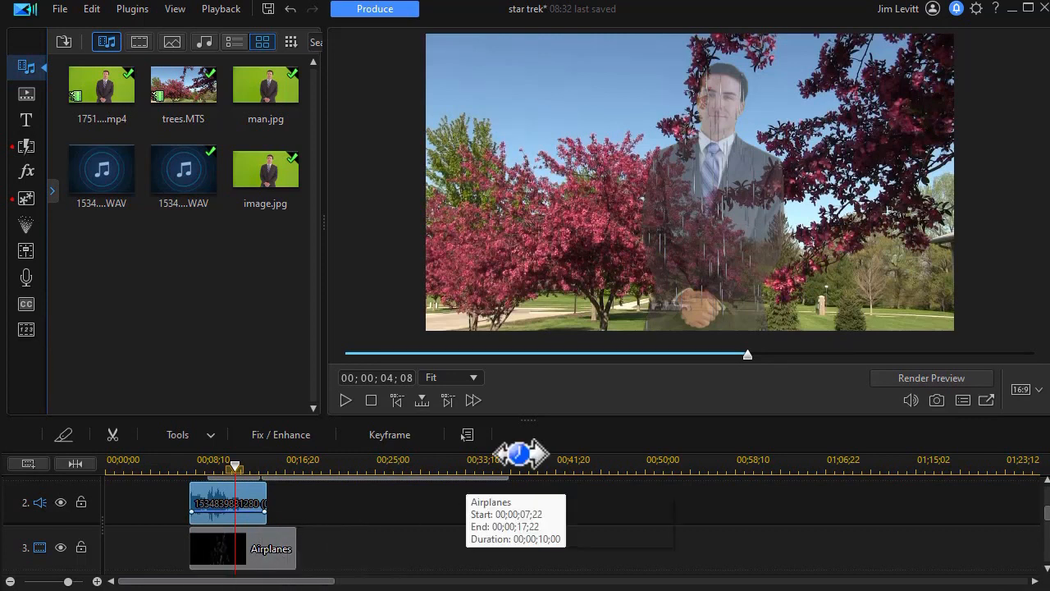
pyautogui.click(162, 464)
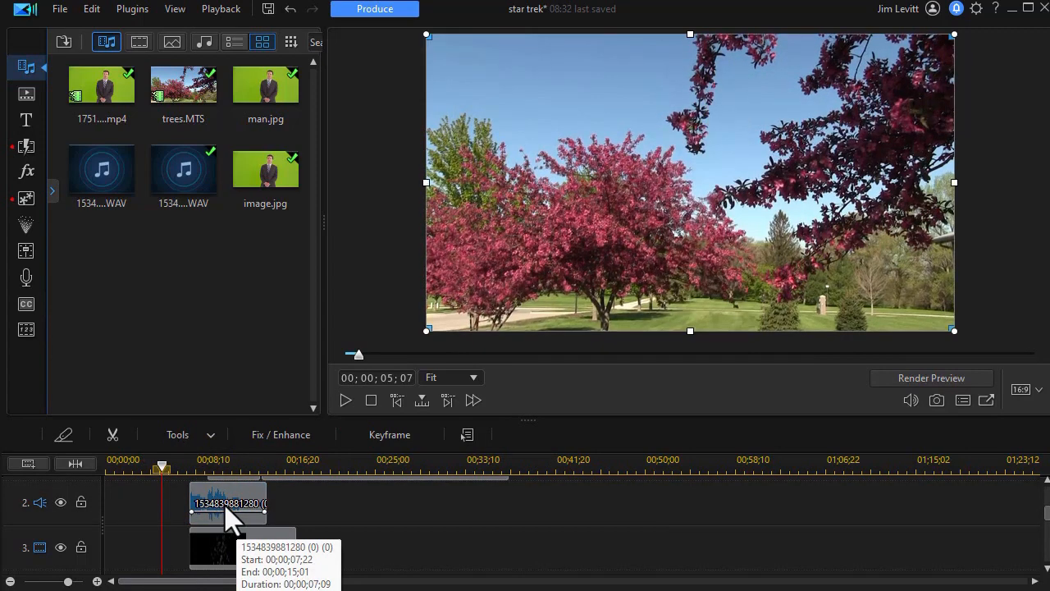
pyautogui.scroll(2, 225, 506)
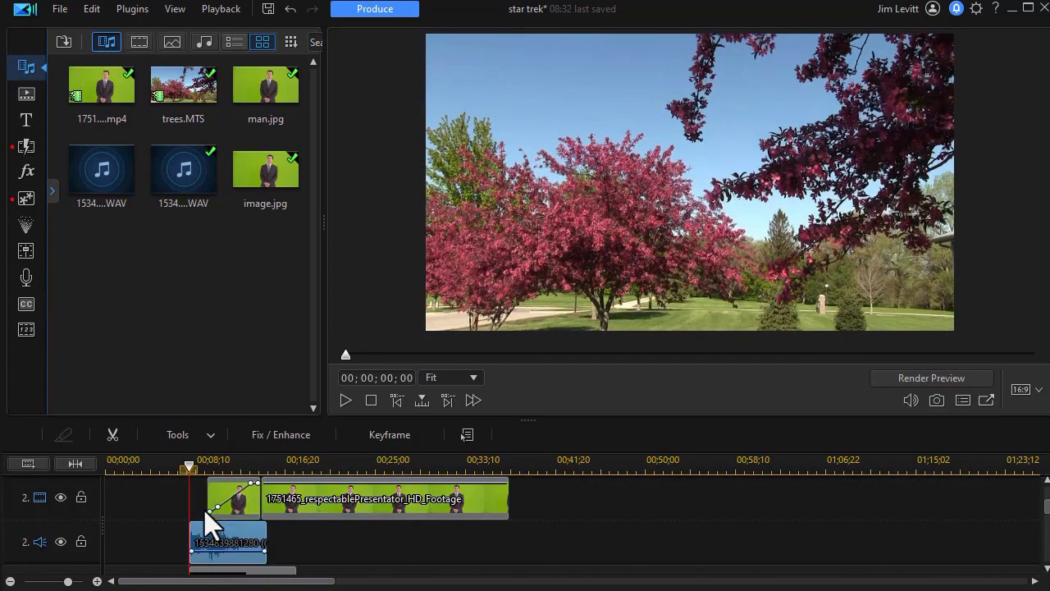
# Move the sound clip on audio track 2 earlier so it ends with the snapshot clip, and preview the sequence from 00;00;03;28
pyautogui.moveTo(225, 541); pyautogui.dragTo(185, 556)
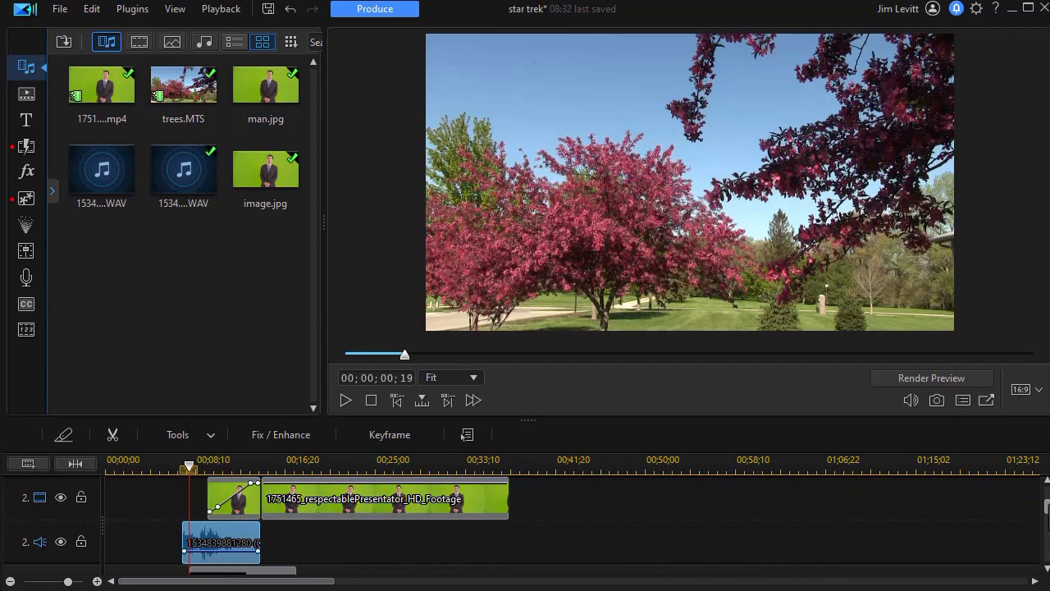
pyautogui.click(148, 472)
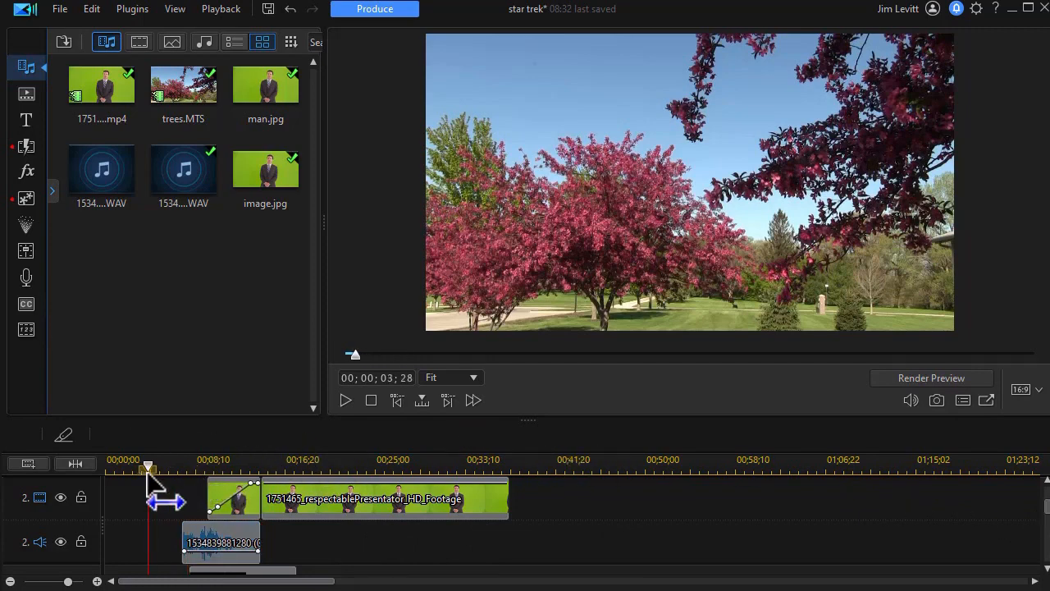
pyautogui.moveTo(147, 473); pyautogui.dragTo(148, 473)
pyautogui.click(344, 400)
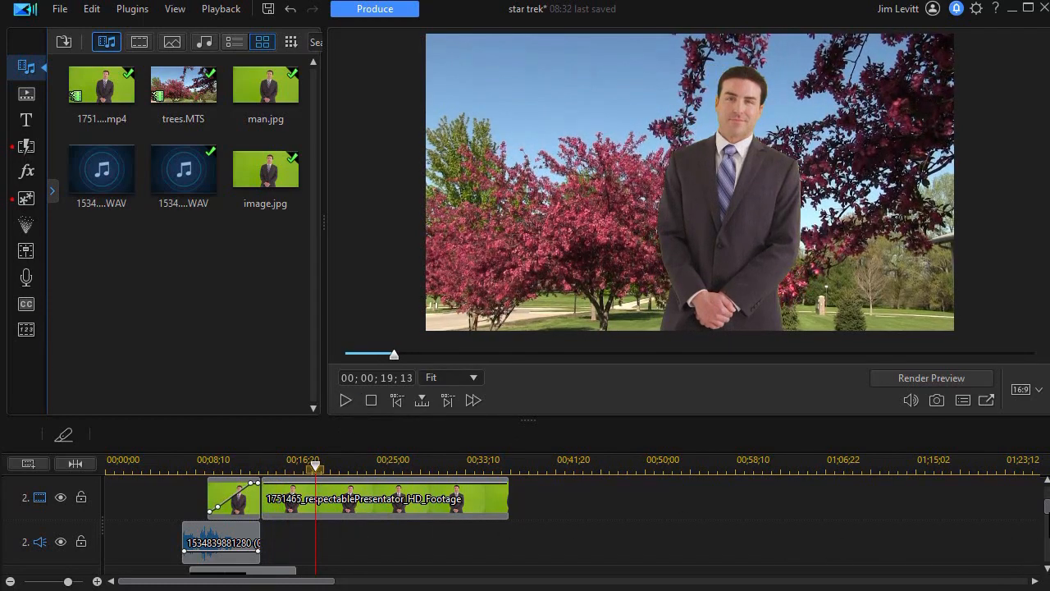
pyautogui.scroll(-1, 1047, 517)
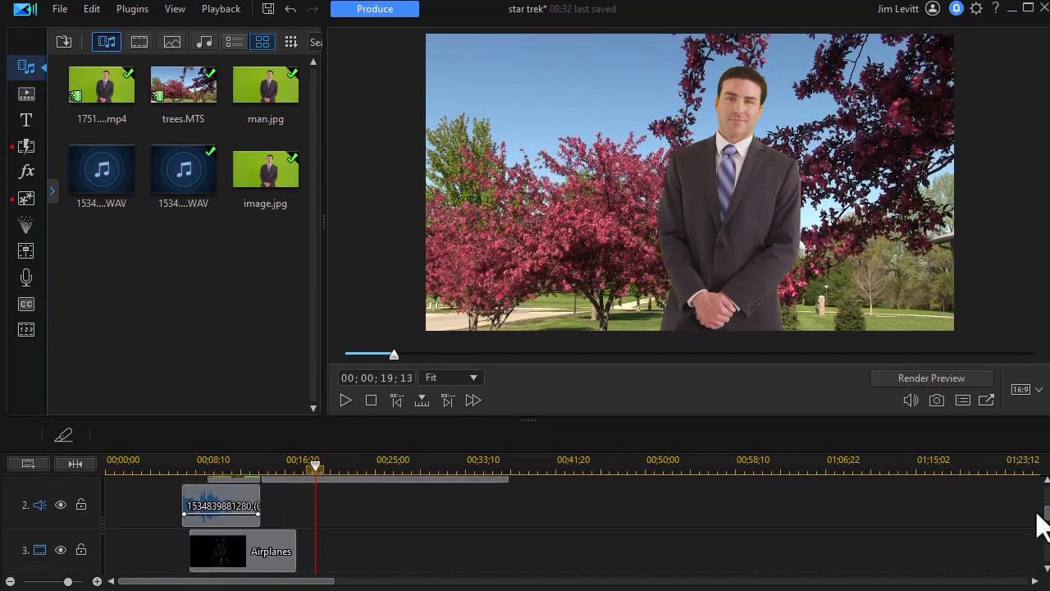
pyautogui.moveTo(266, 479); pyautogui.dragTo(265, 483)
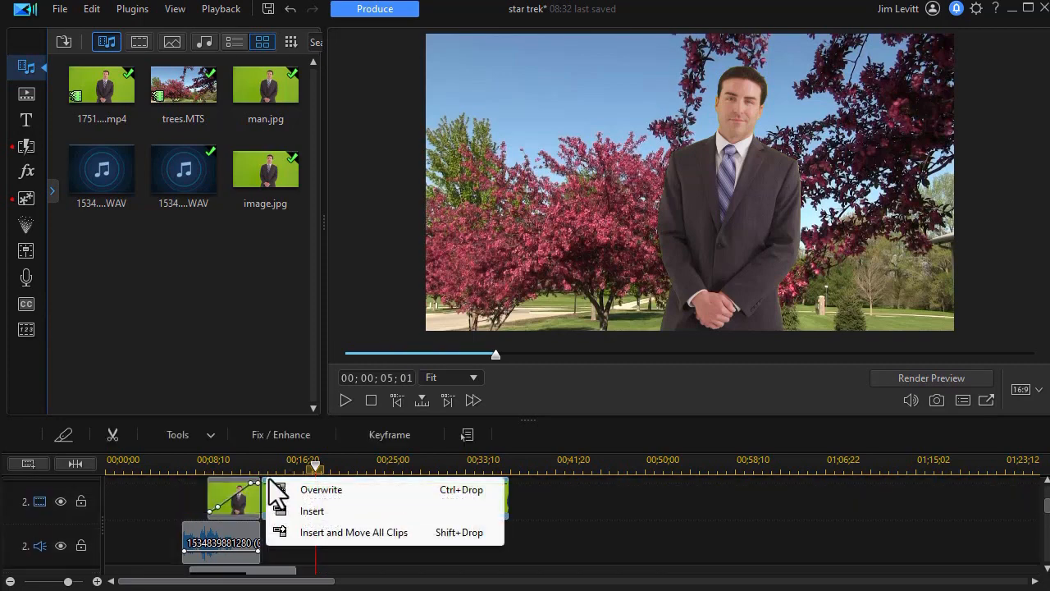
pyautogui.click(457, 530)
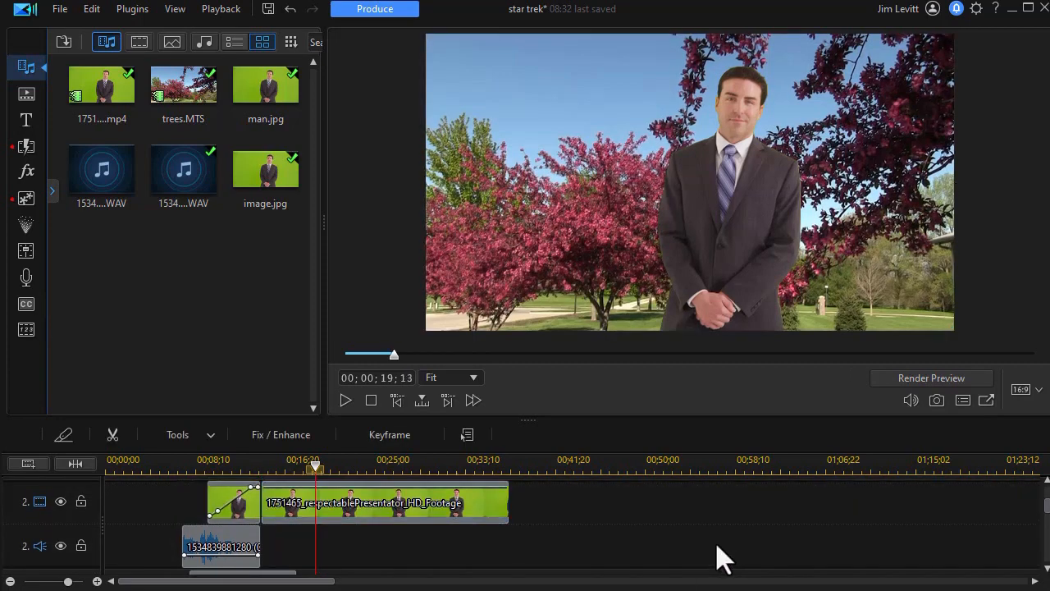
# Split the Airplanes particle clip at the start of the presenter footage, 00;00;14;12, and delete the part after the cut
pyautogui.click(273, 503)
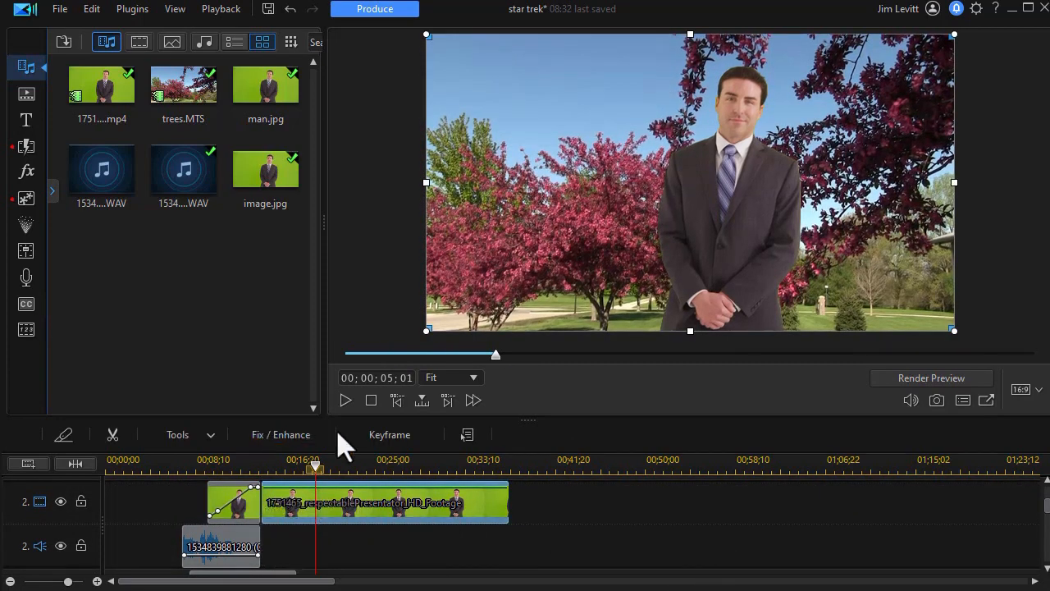
pyautogui.press('Home')
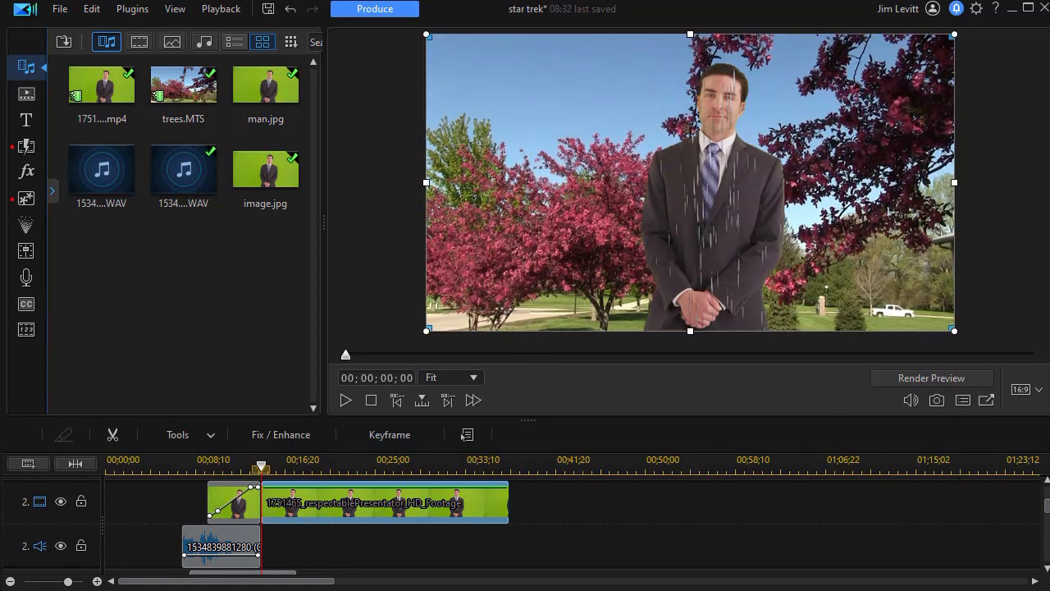
pyautogui.scroll(-2, 558, 511)
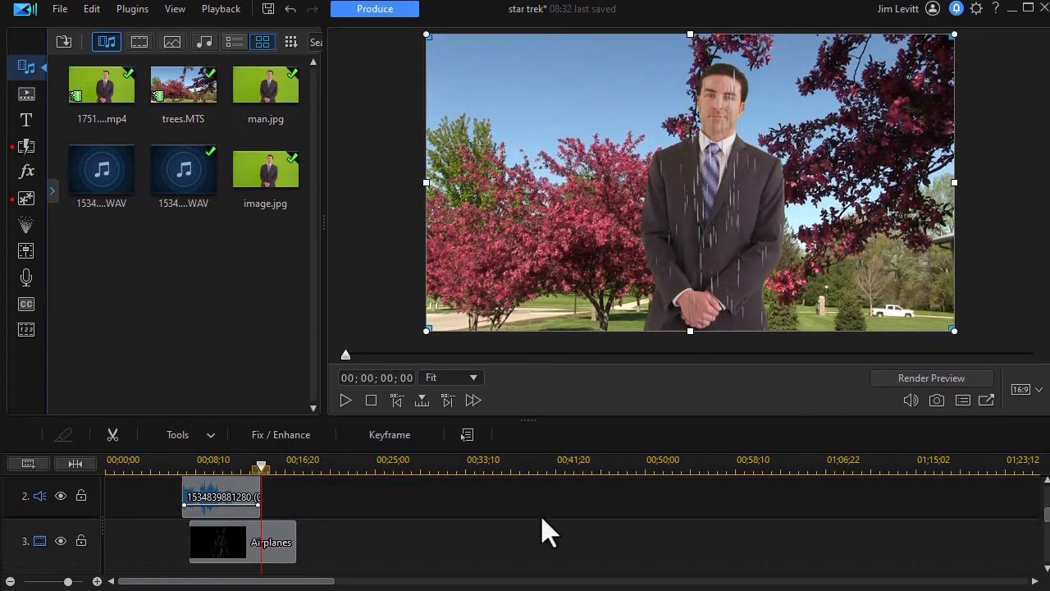
pyautogui.click(283, 509)
pyautogui.hotkey('ctrl', 't')
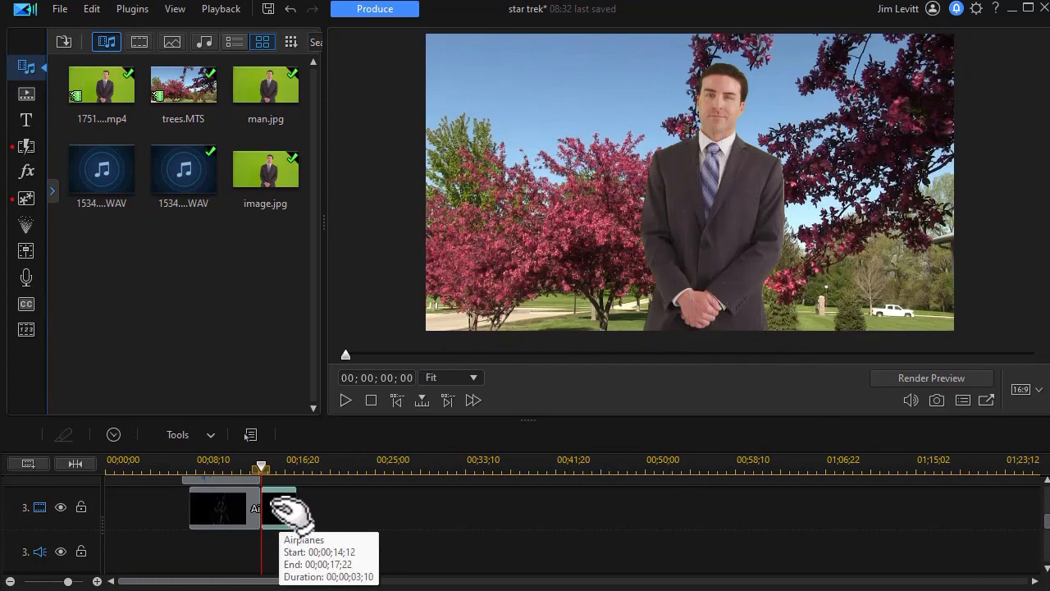
pyautogui.press('Delete')
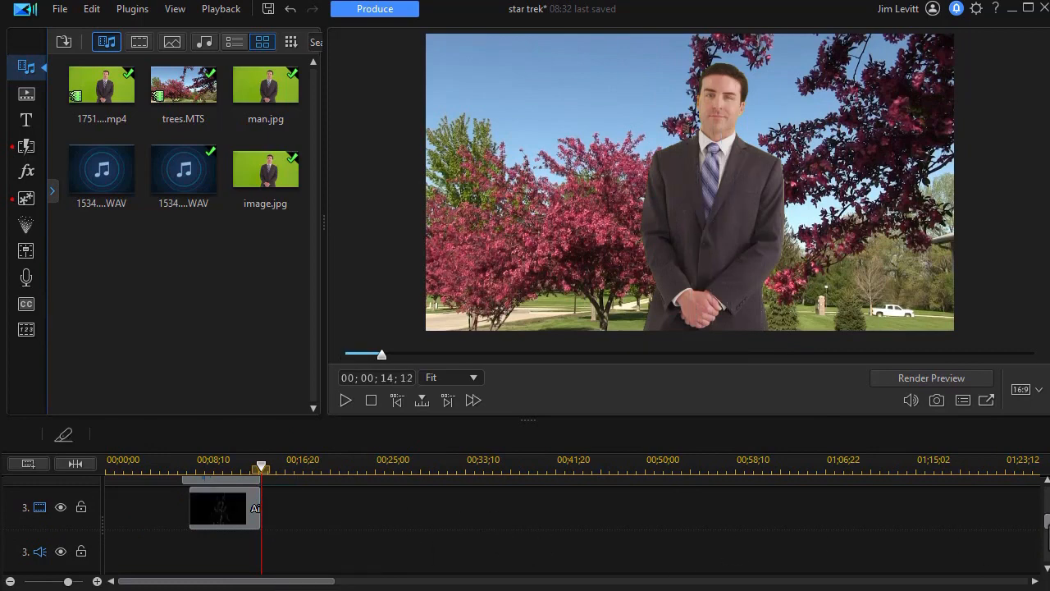
# Preview the transporter effect from 00;00;06;02
pyautogui.scroll(2, 558, 525)
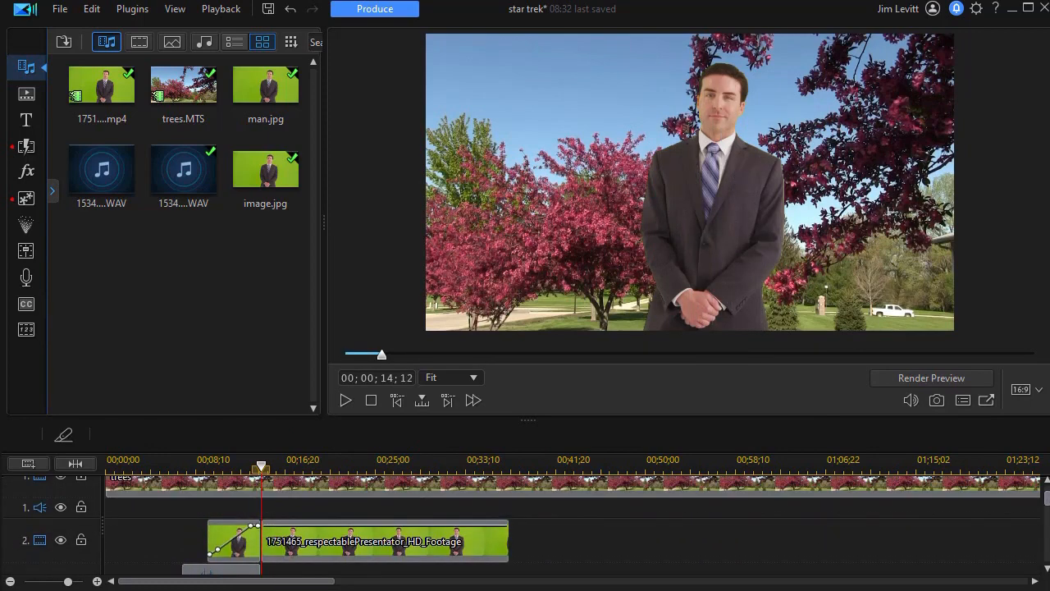
pyautogui.click(172, 465)
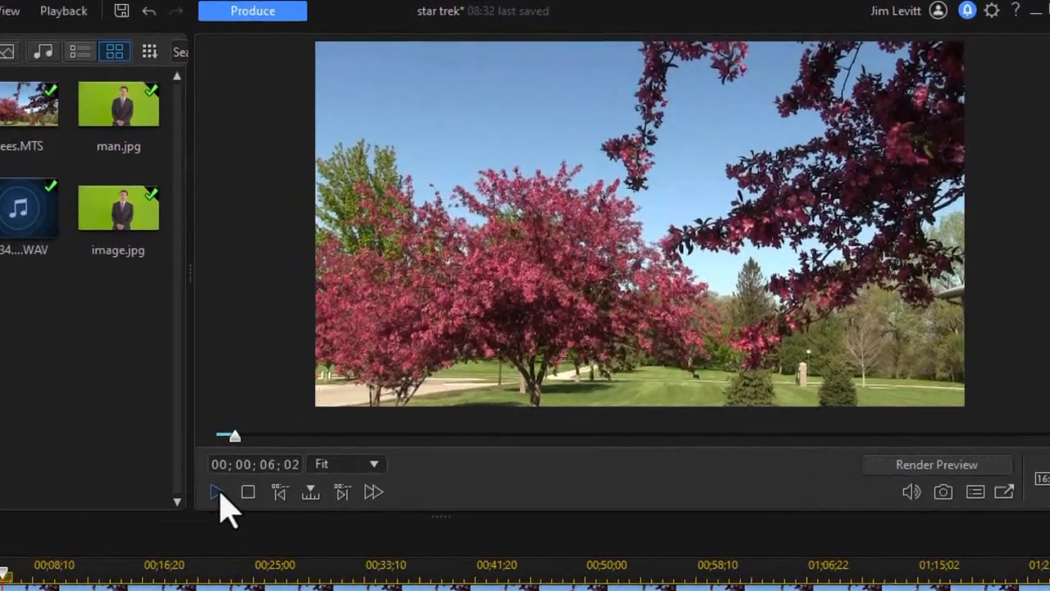